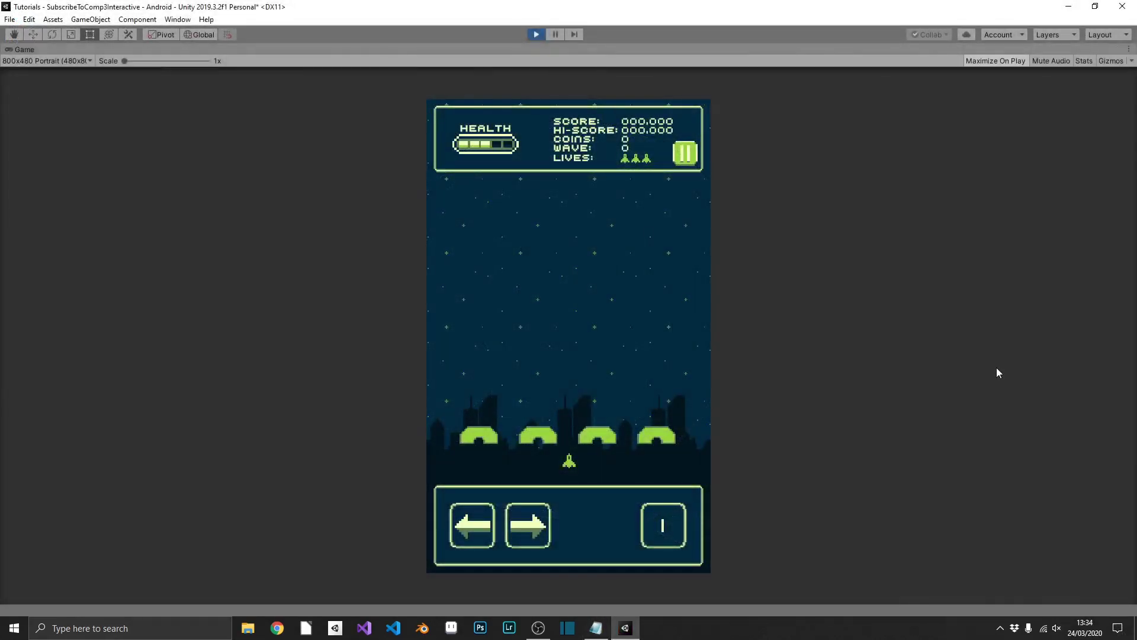
# Steer the ship left and right and shoot invaders until the score reaches 000,800.
pyautogui.press('Right')
pyautogui.press('space')
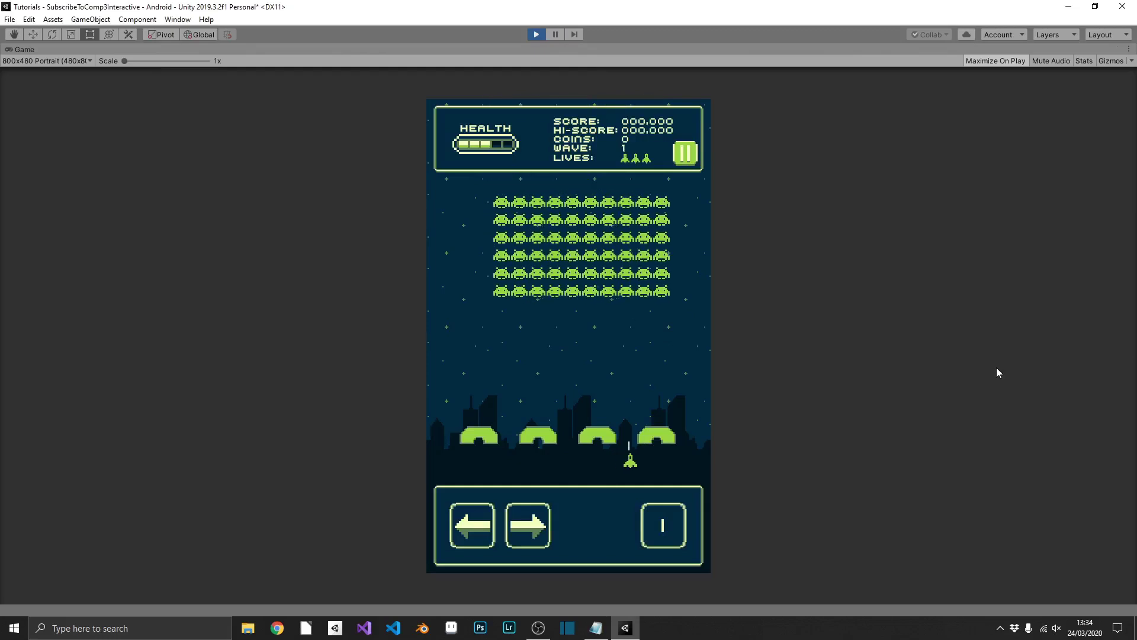
pyautogui.press('Left')
pyautogui.press('space')
pyautogui.press('Right')
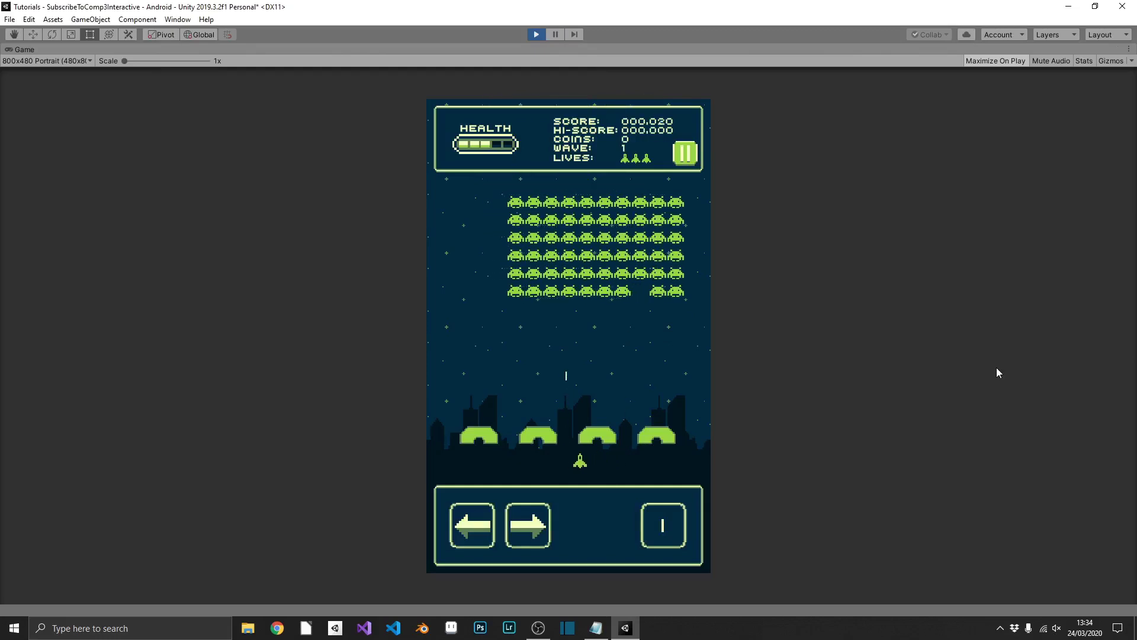
pyautogui.press('space')
pyautogui.press('Left')
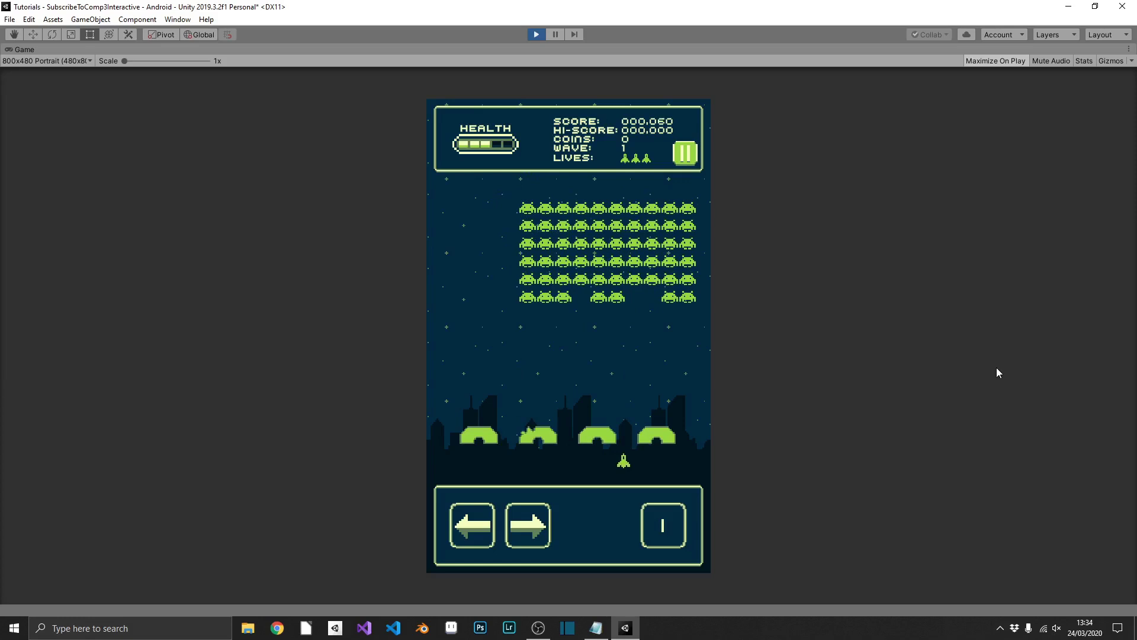
pyautogui.press('space')
pyautogui.press('Left')
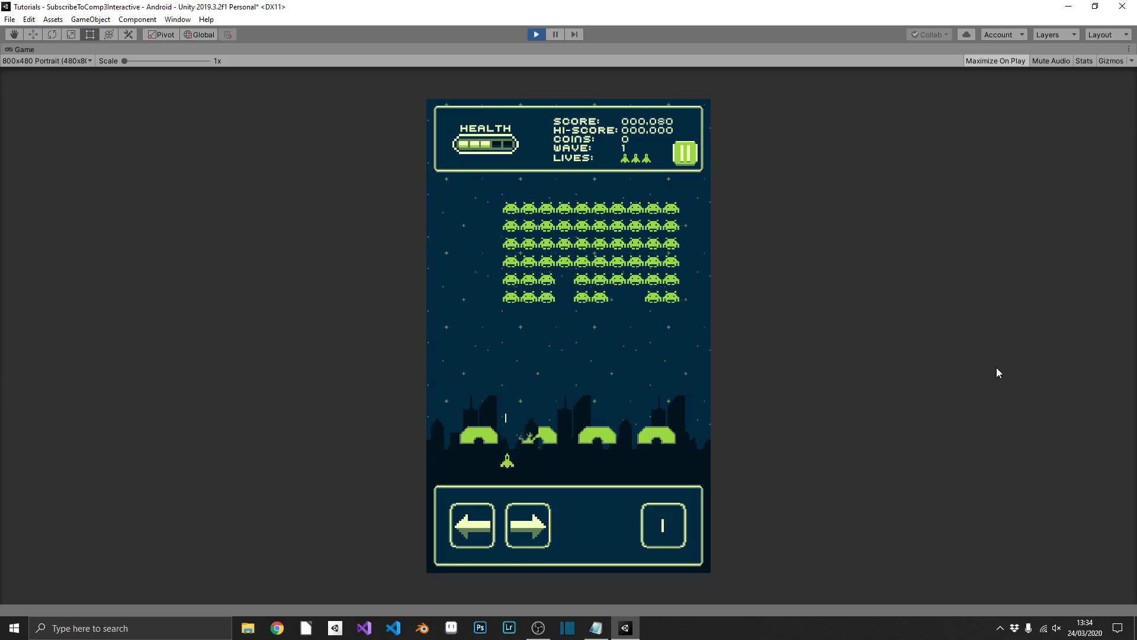
pyautogui.press('space')
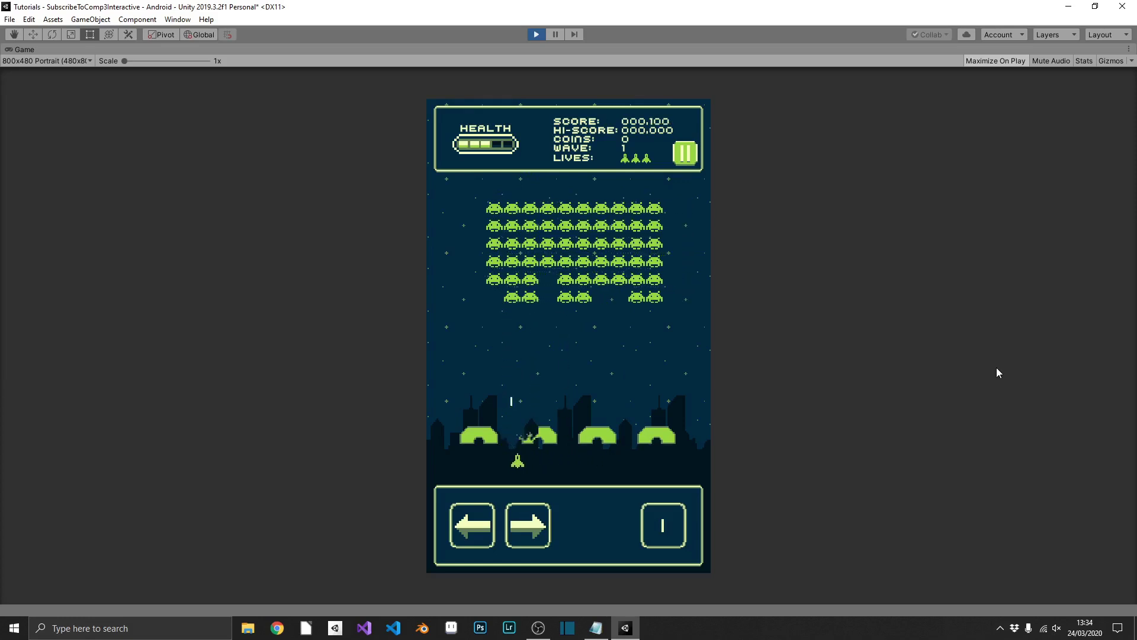
pyautogui.press('Right')
pyautogui.press('space')
pyautogui.press('Left')
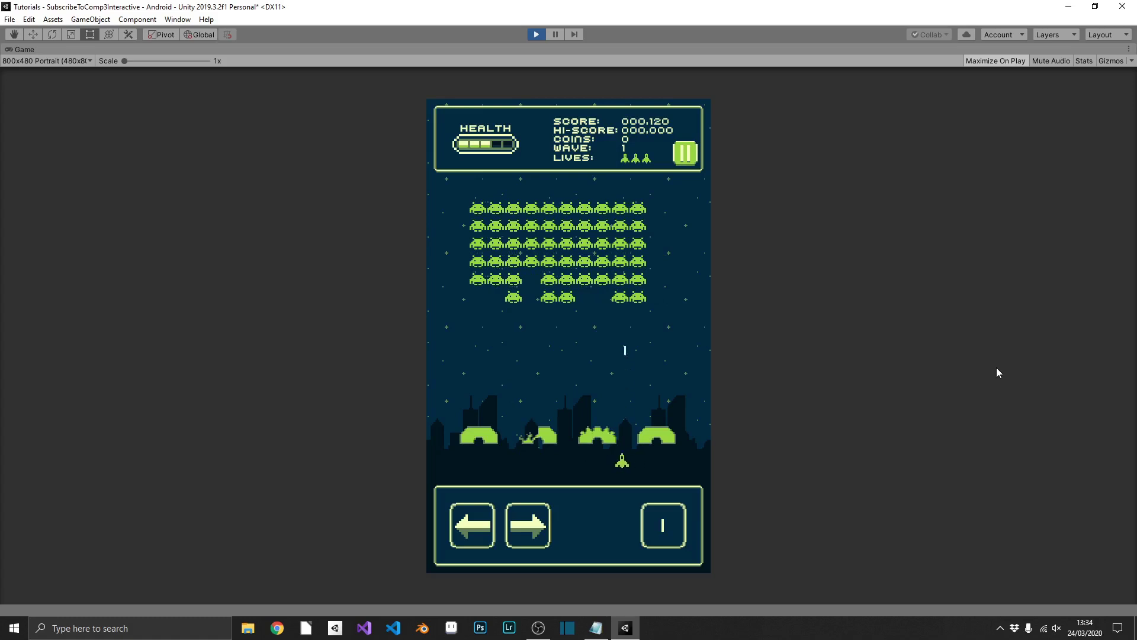
pyautogui.press('space')
pyautogui.press('Right')
pyautogui.press('Left')
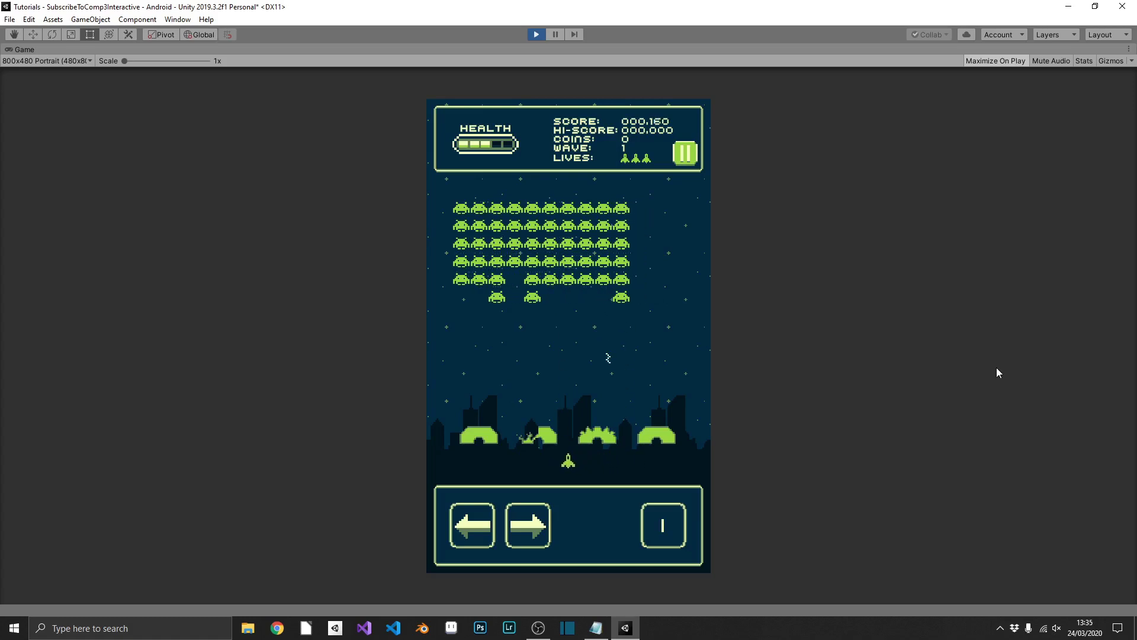
pyautogui.press('Left')
pyautogui.press('space')
pyautogui.press('Right')
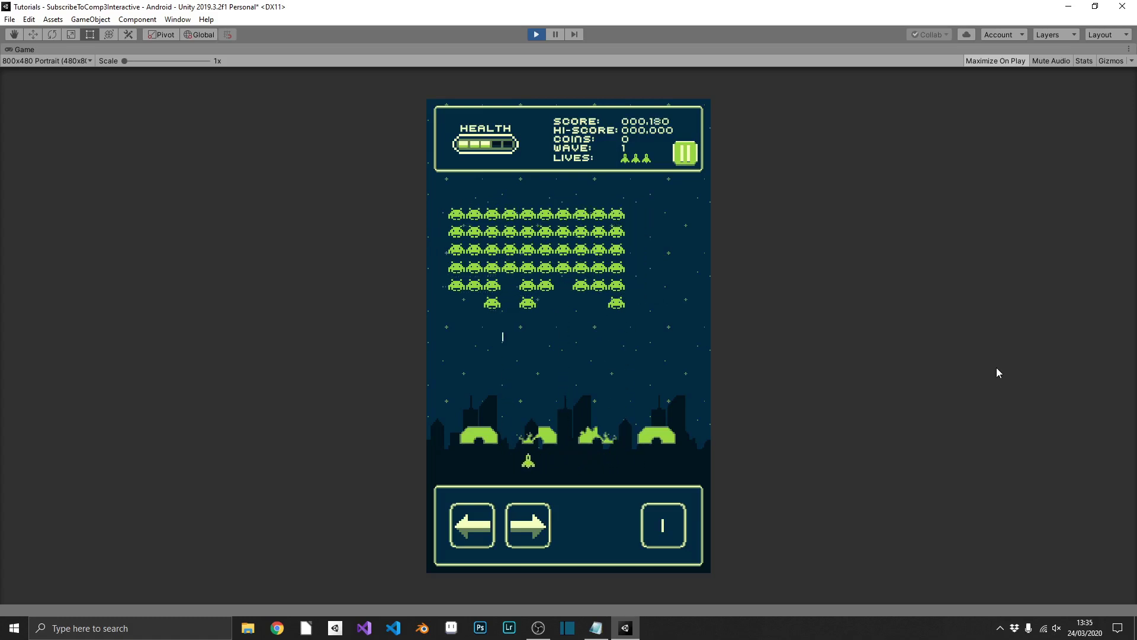
pyautogui.press('Left')
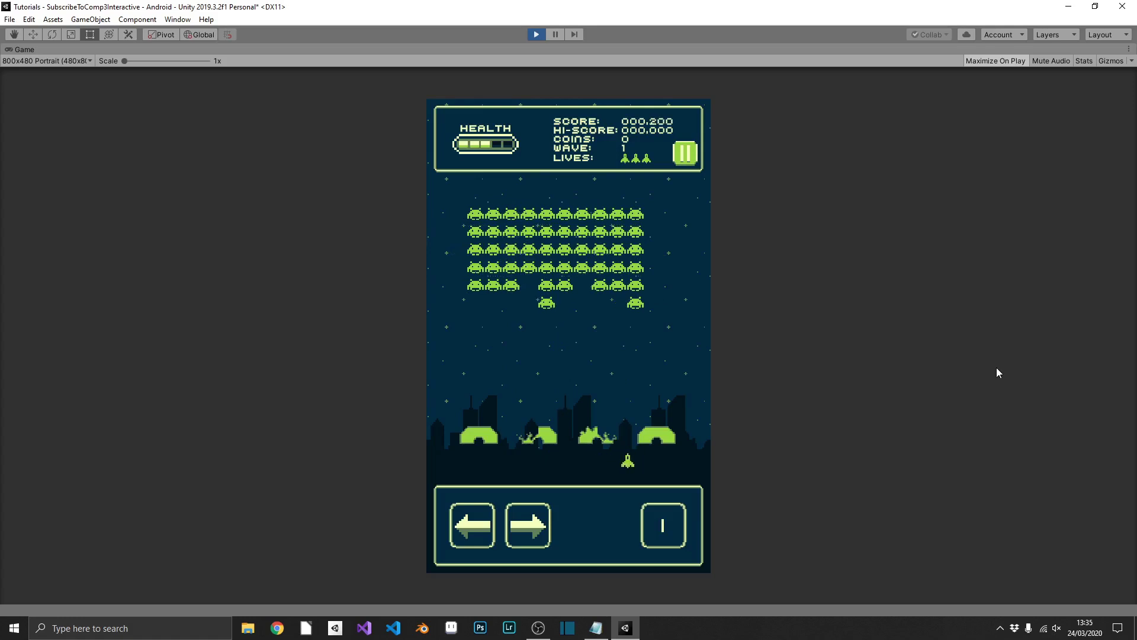
pyautogui.press('Left')
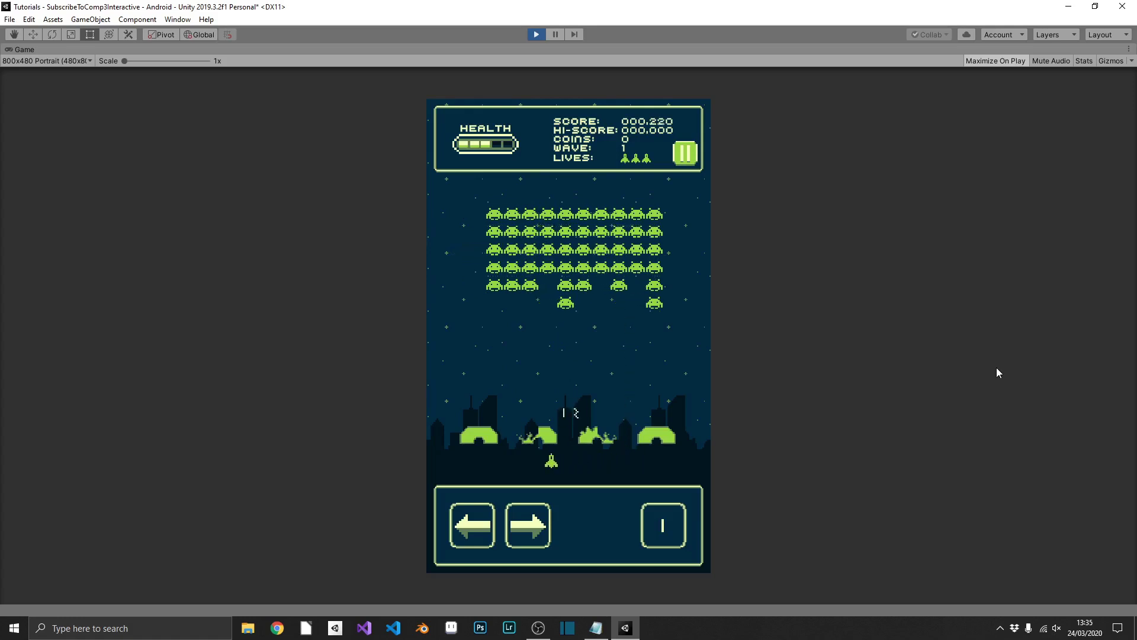
pyautogui.press('Left')
pyautogui.press('space')
pyautogui.press('Right')
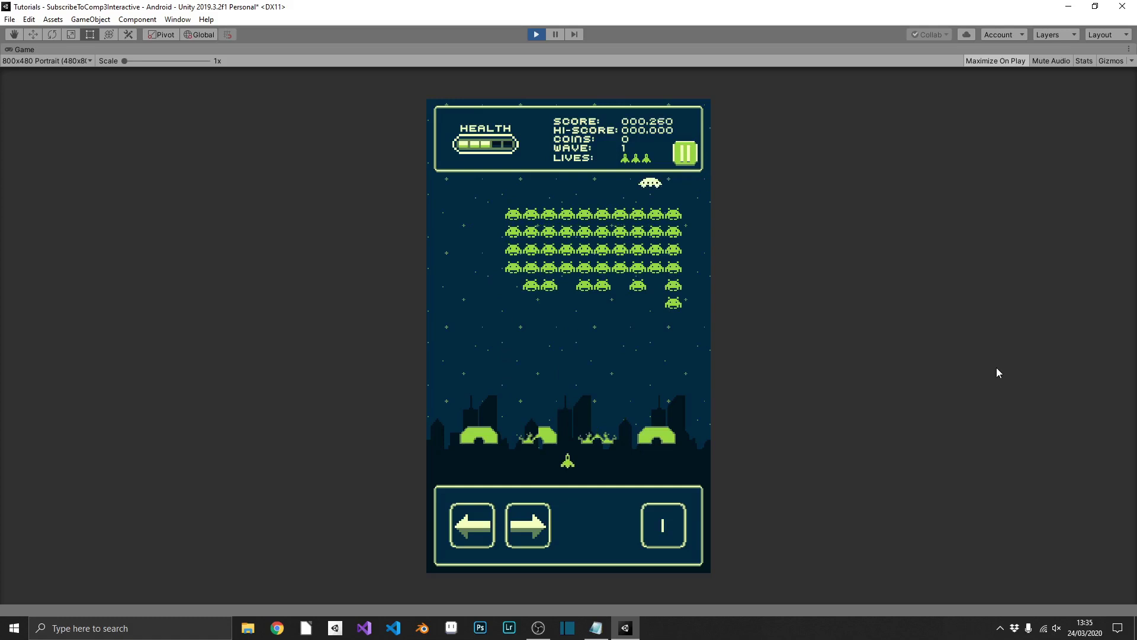
pyautogui.press('space')
pyautogui.press('Left')
pyautogui.press('Left')
pyautogui.press('Right')
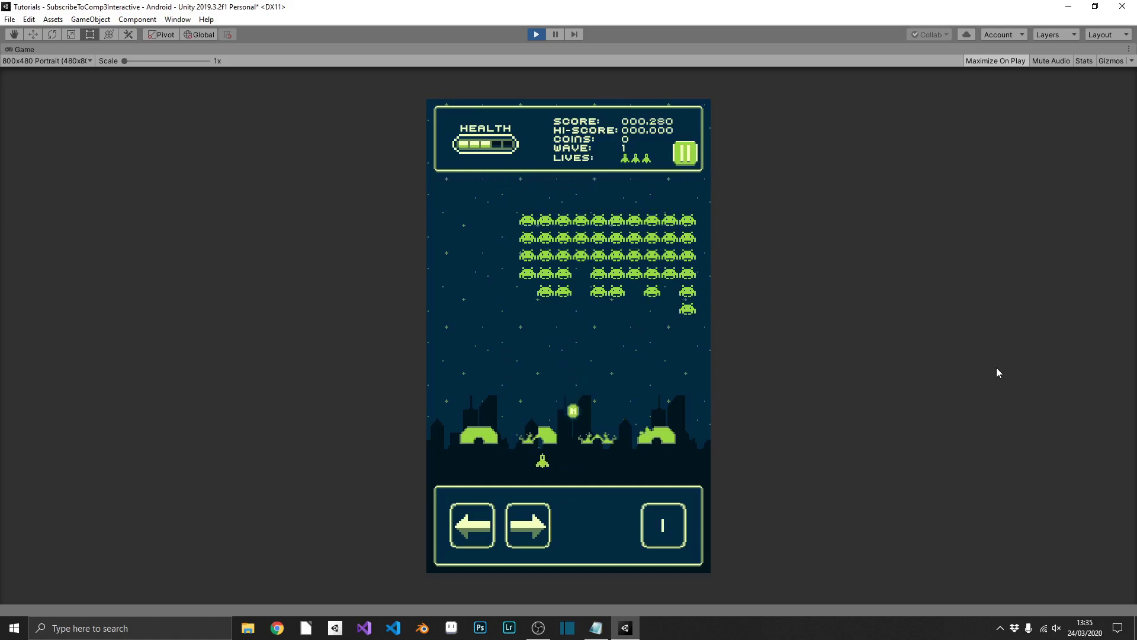
pyautogui.press('Left')
pyautogui.press('space')
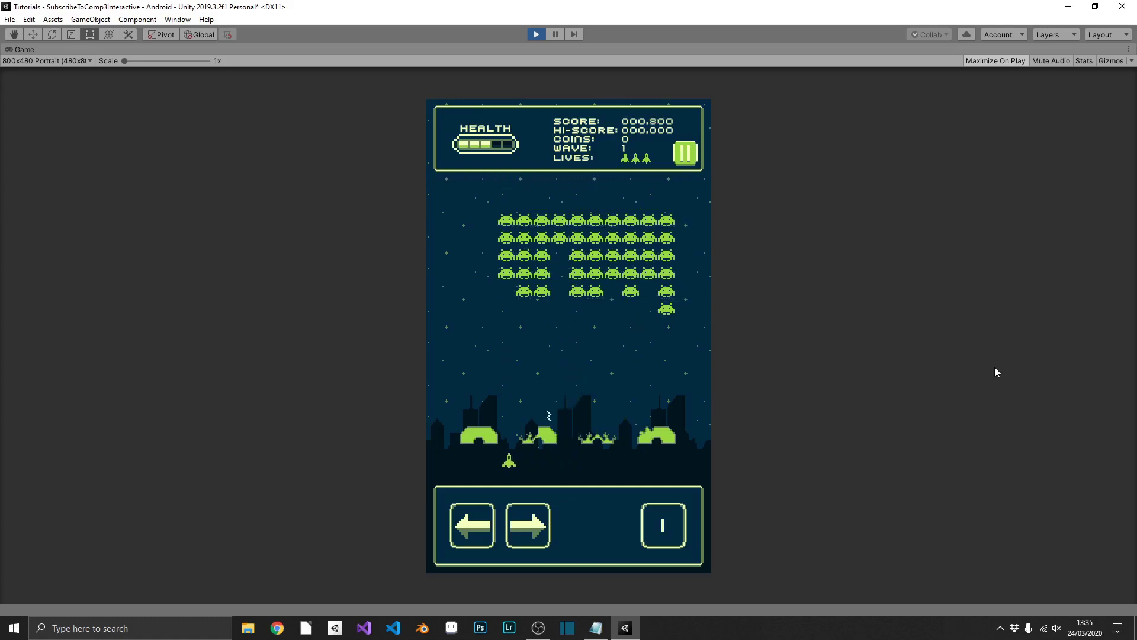
pyautogui.press('space')
pyautogui.press('Right')
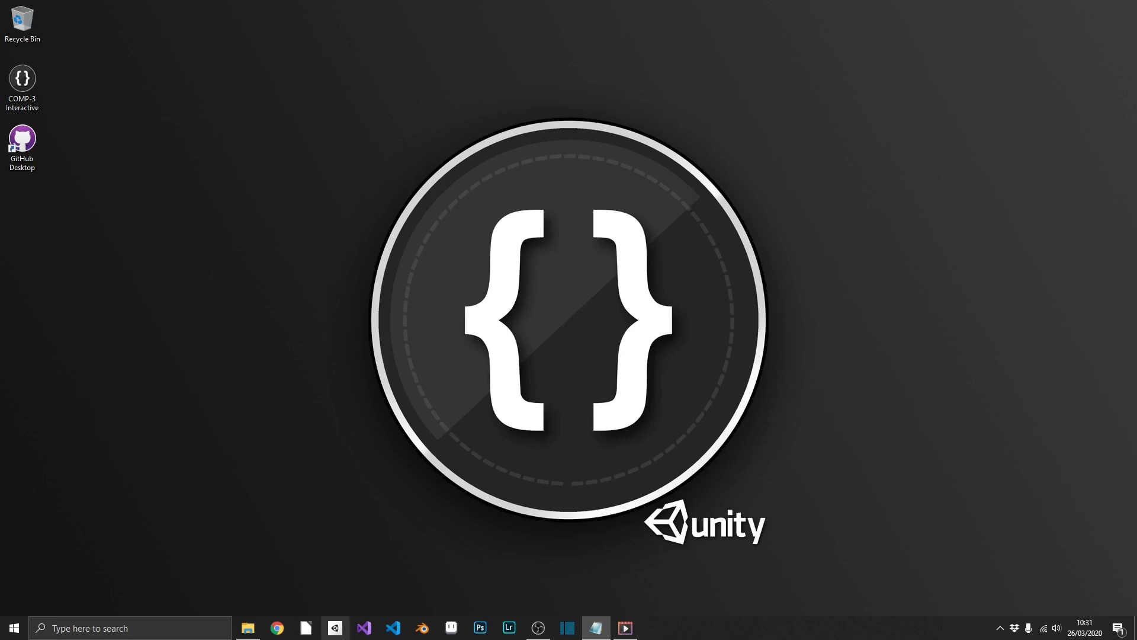
# In Unity Hub, create a 2D project named 'Invaders From Outerspace' in the chosen folder.
pyautogui.click(337, 629)
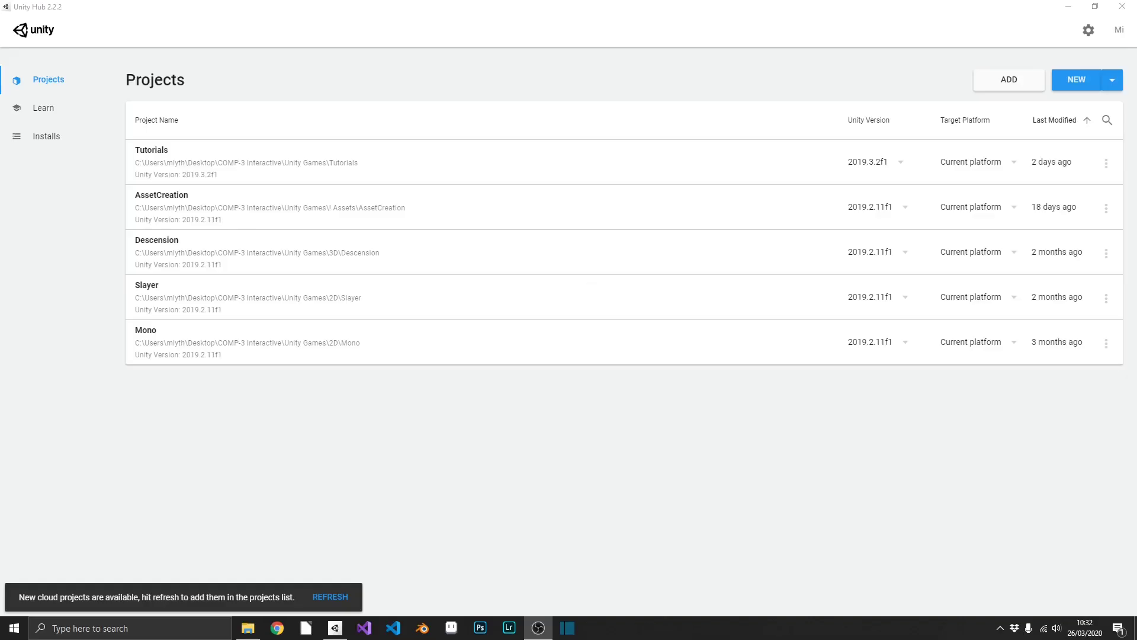
pyautogui.click(1065, 80)
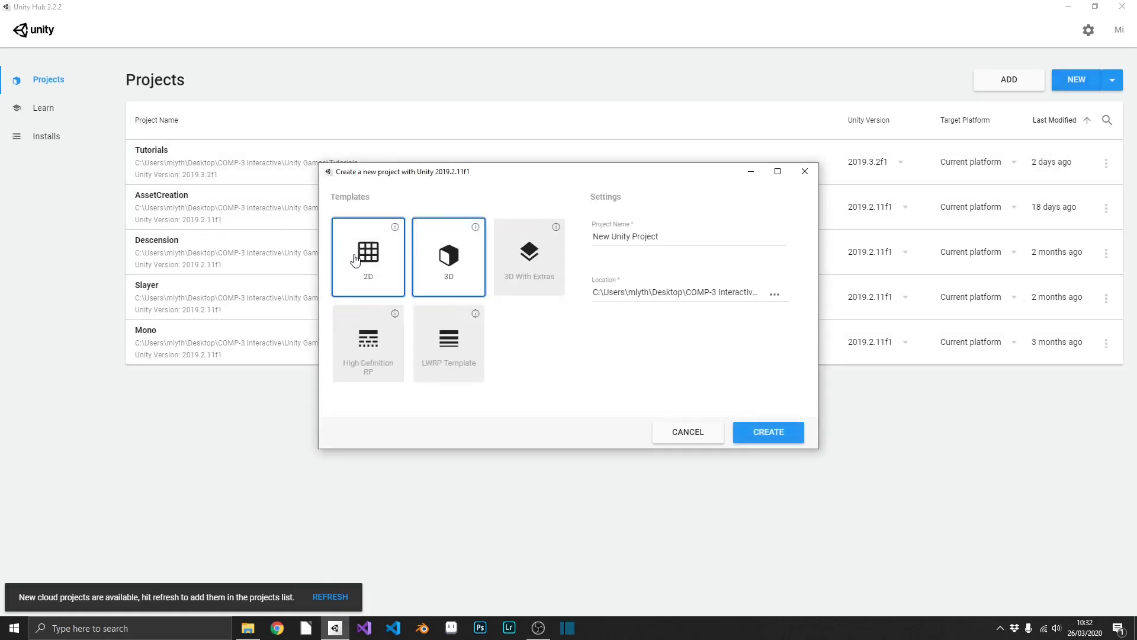
pyautogui.click(352, 255)
pyautogui.tripleClick(668, 235)
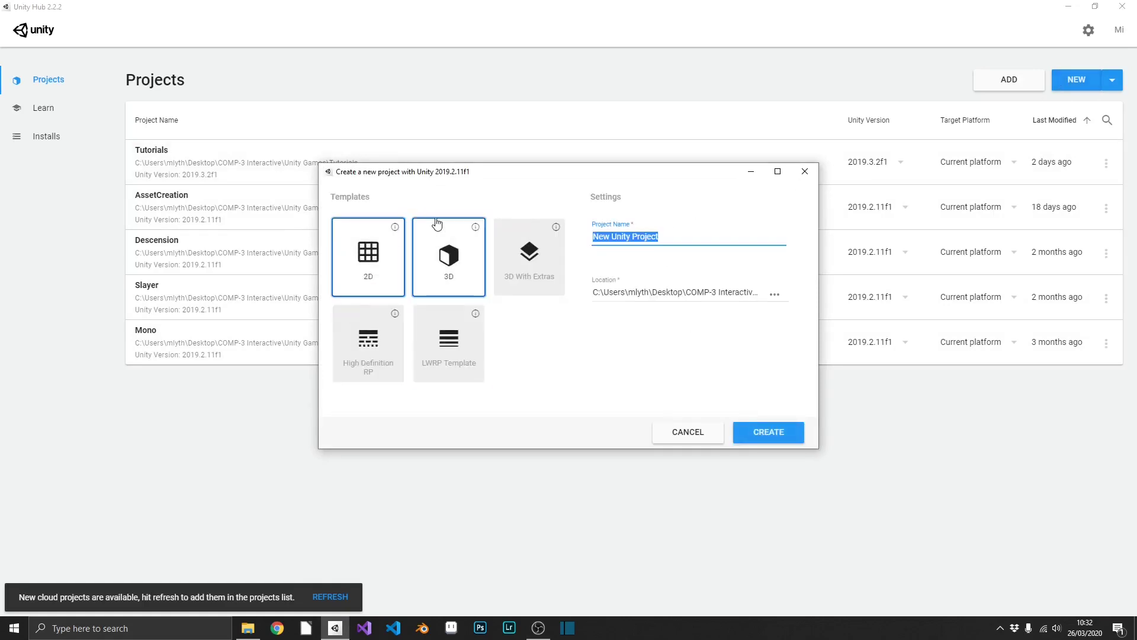
pyautogui.write('Invaders From Outerspace')
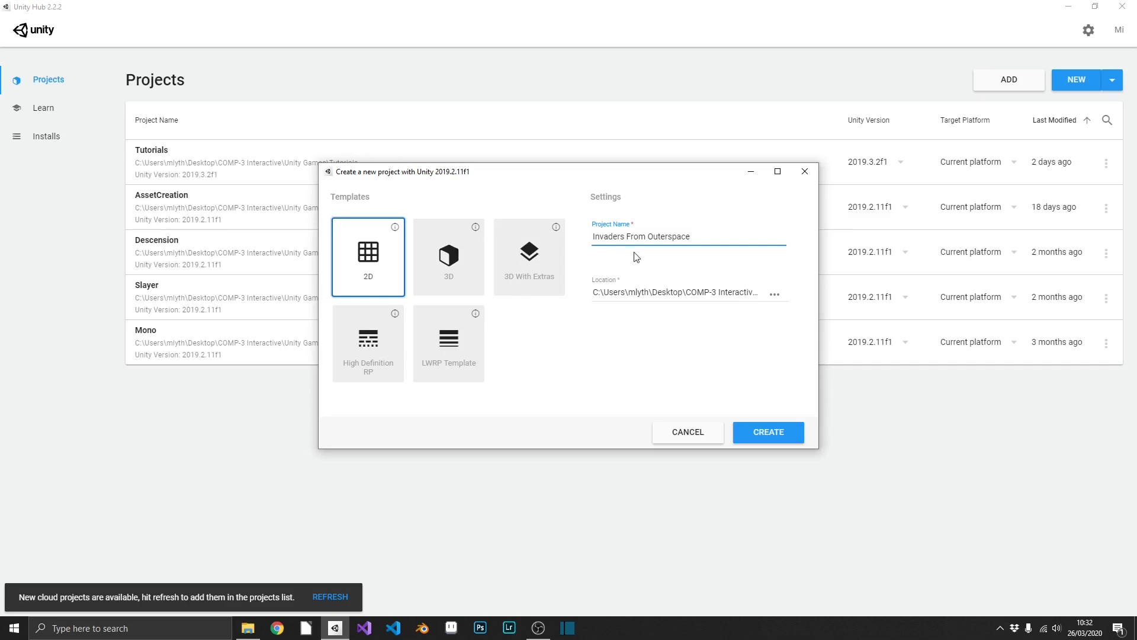
pyautogui.click(777, 296)
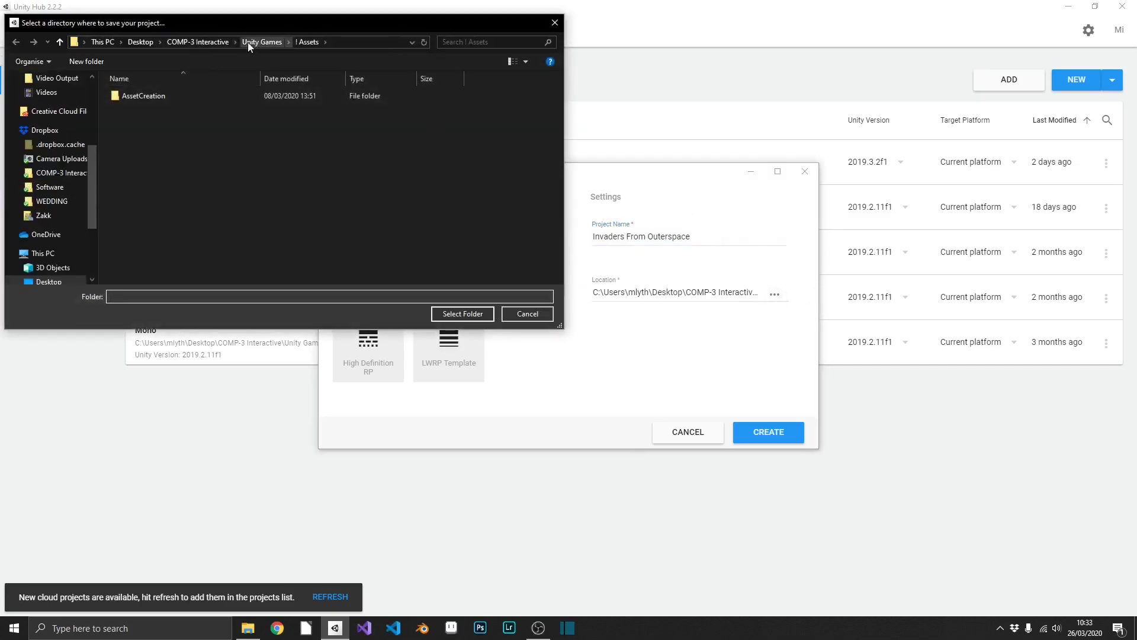
pyautogui.click(204, 40)
pyautogui.click(468, 314)
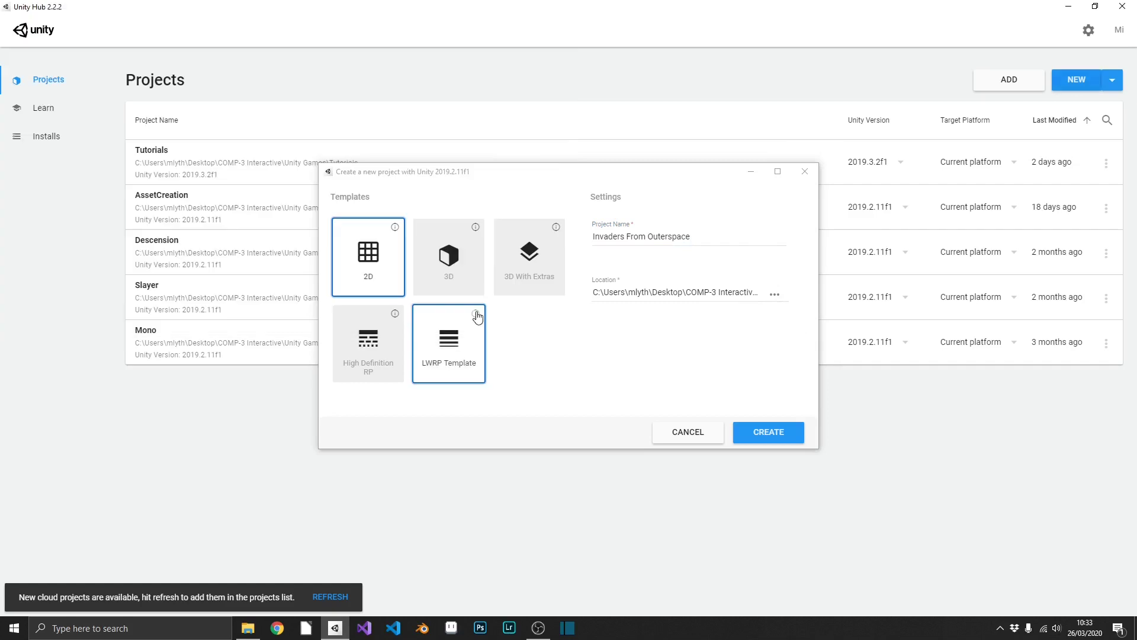
pyautogui.click(773, 429)
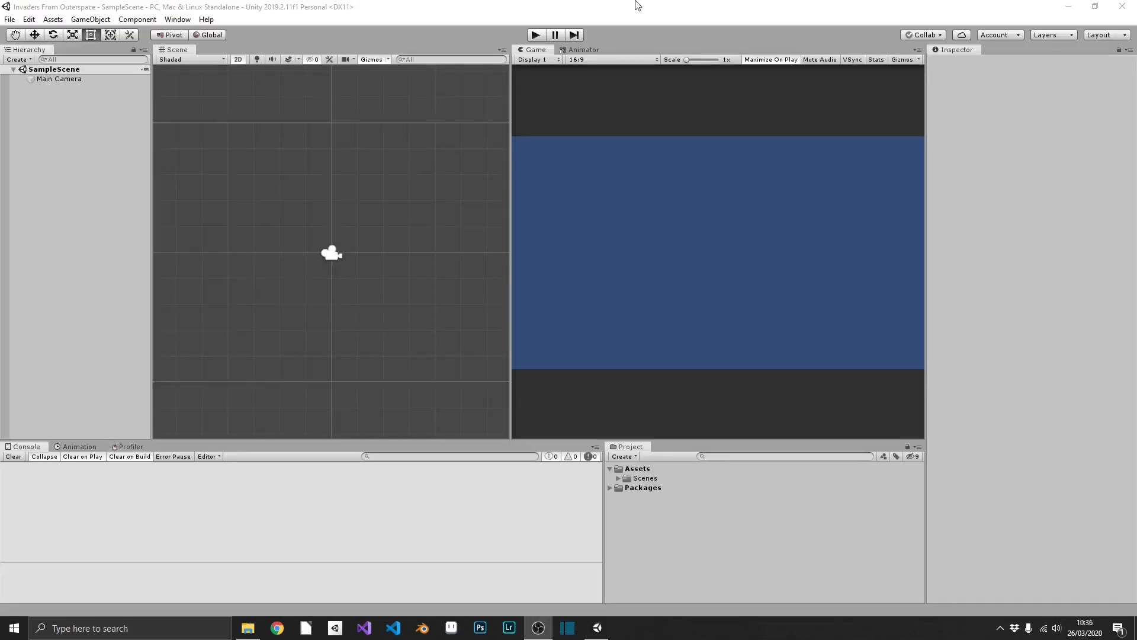
# Switch the build platform to Android in Build Settings.
pyautogui.click(637, 6)
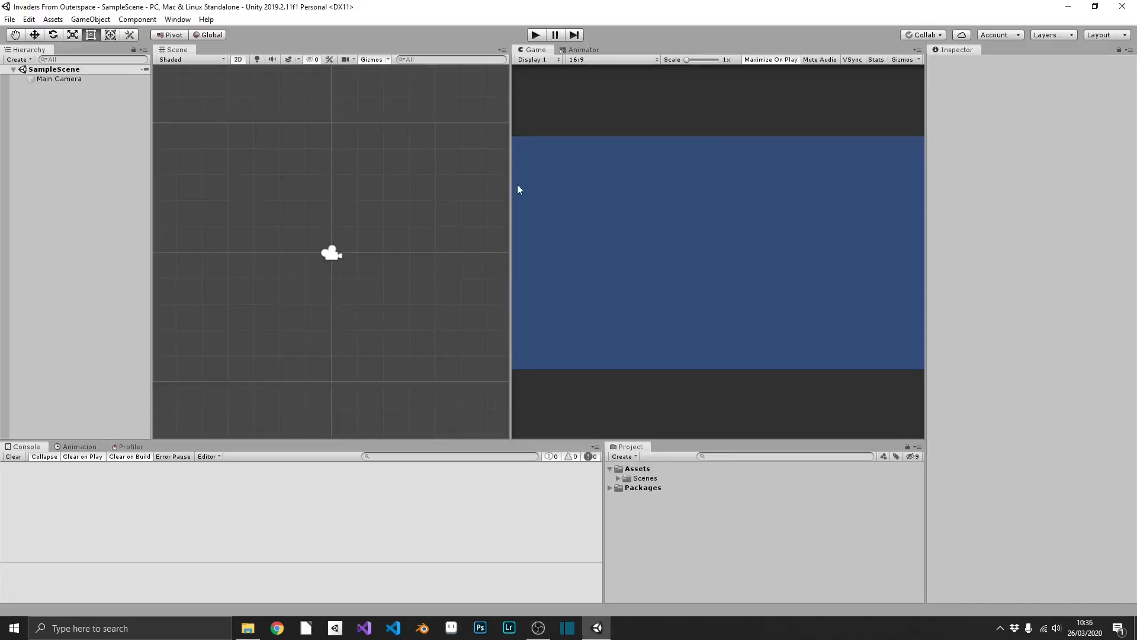
pyautogui.click(9, 19)
pyautogui.click(59, 134)
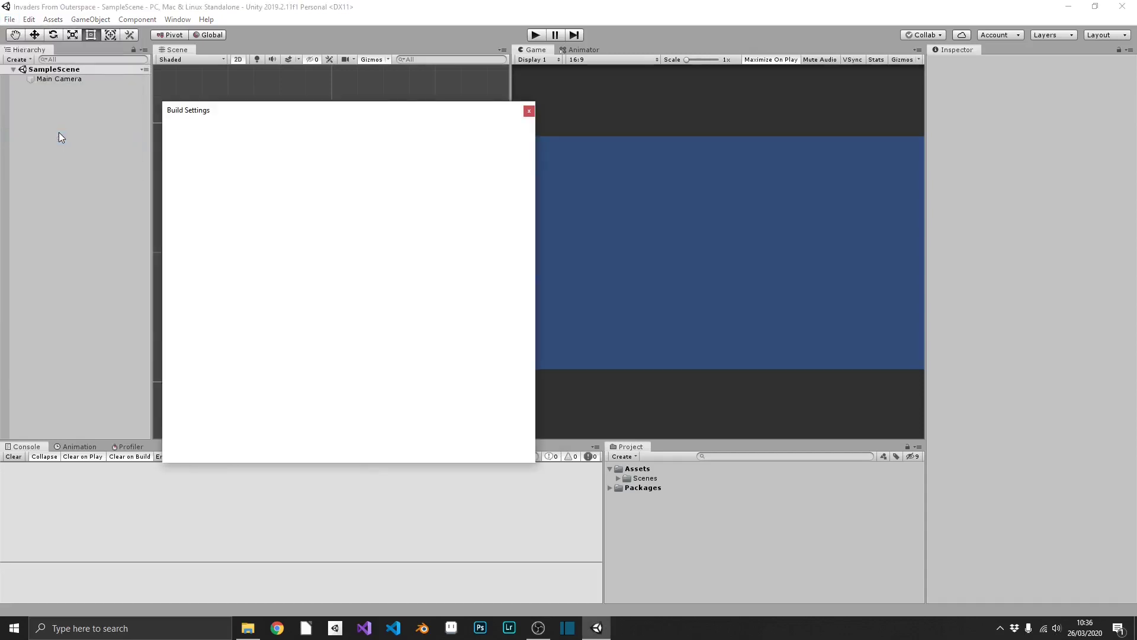
pyautogui.click(244, 291)
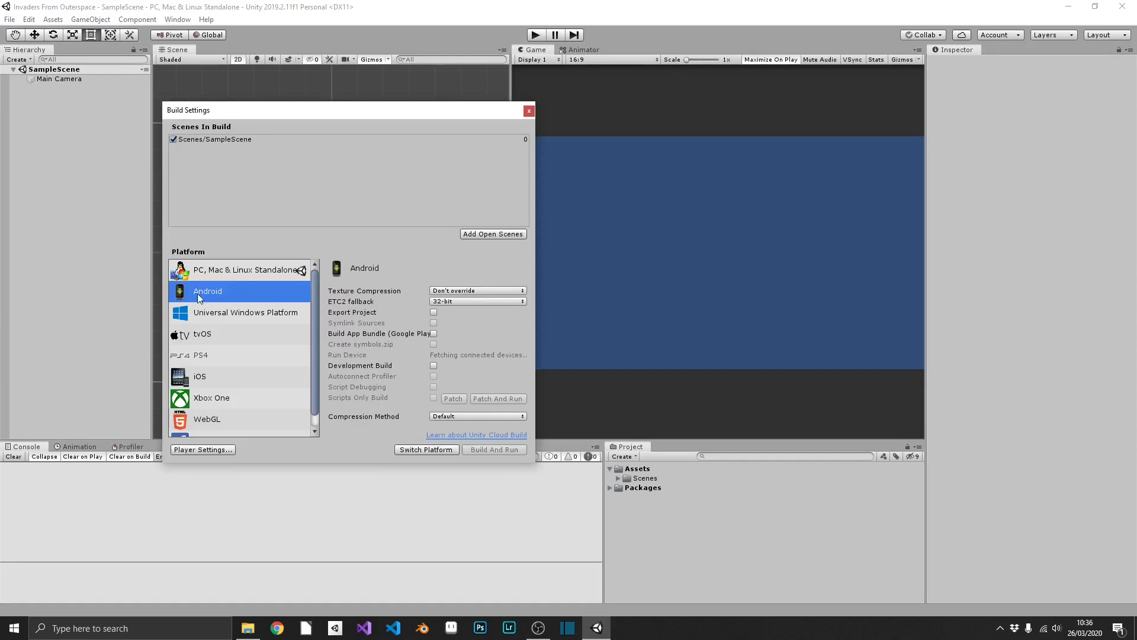
pyautogui.click(410, 449)
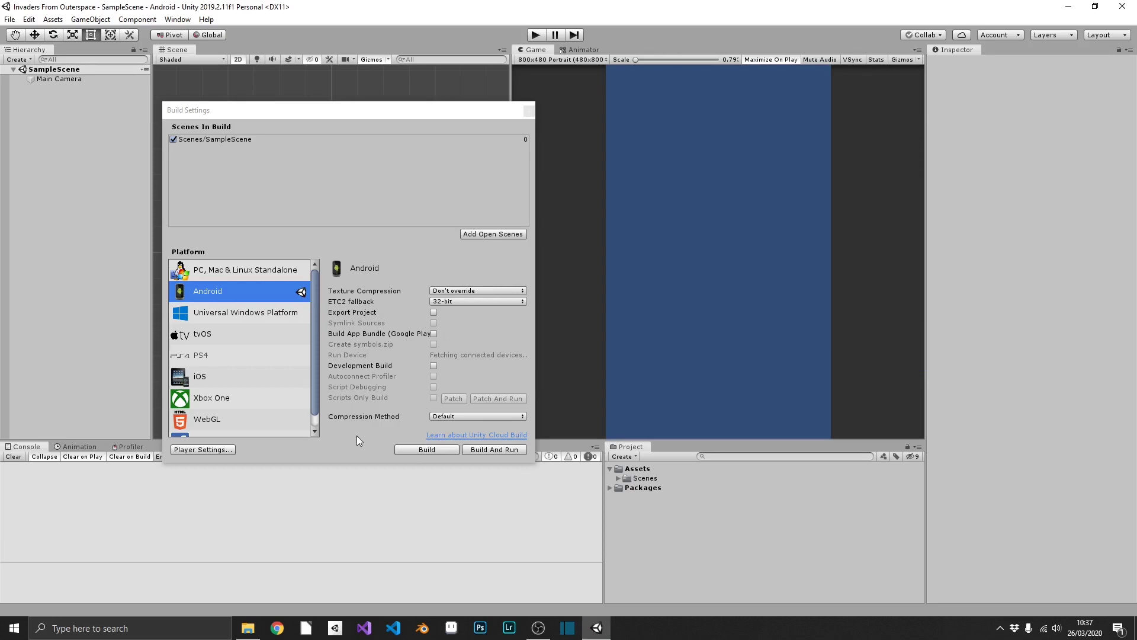
# Set the Company Name in Player Settings to 'Comp-3 Interactive'.
pyautogui.click(199, 453)
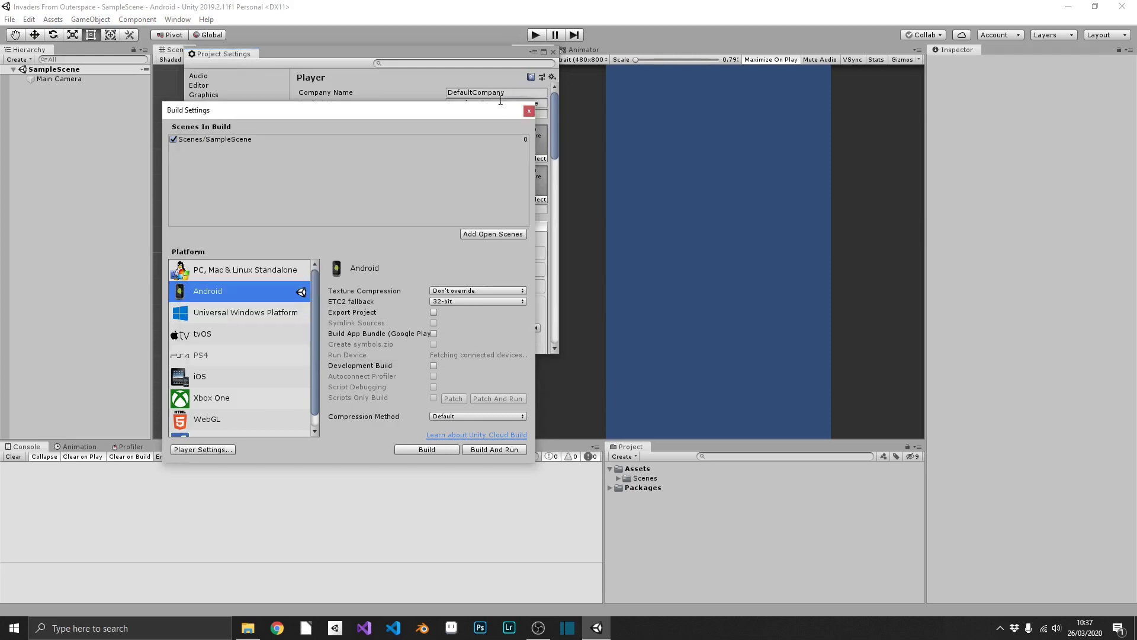
pyautogui.click(429, 90)
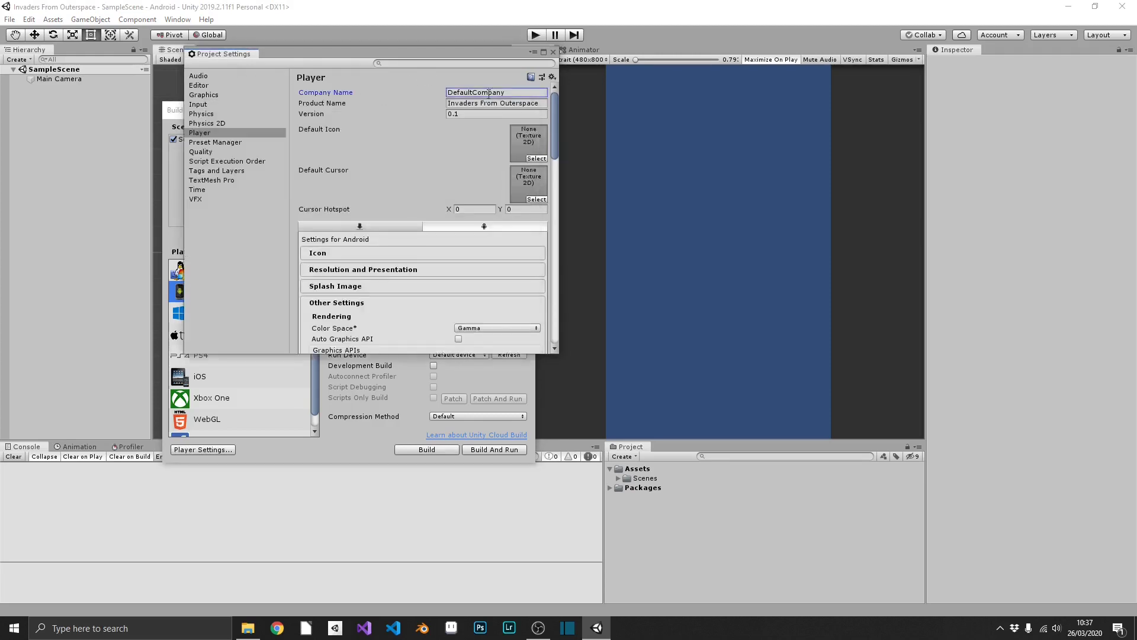
pyautogui.doubleClick(489, 93)
pyautogui.write('Comp-3 Inter')
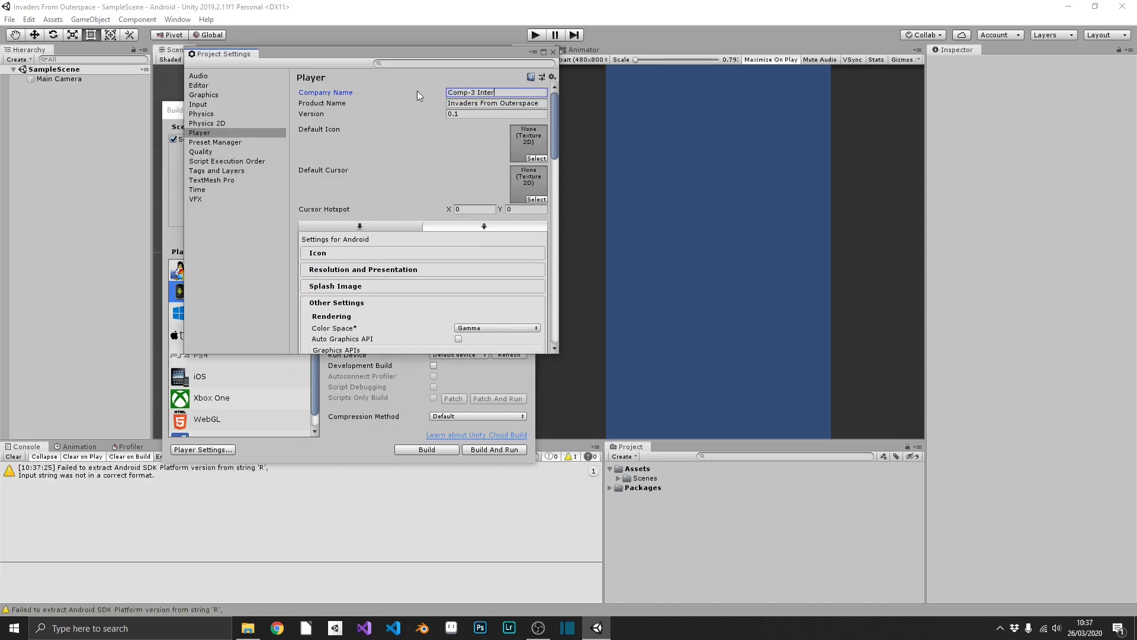
pyautogui.write('active')
# Set the Scripting Backend to IL2CPP, enable ARM64, and close Project Settings.
pyautogui.moveTo(554, 130); pyautogui.dragTo(559, 247)
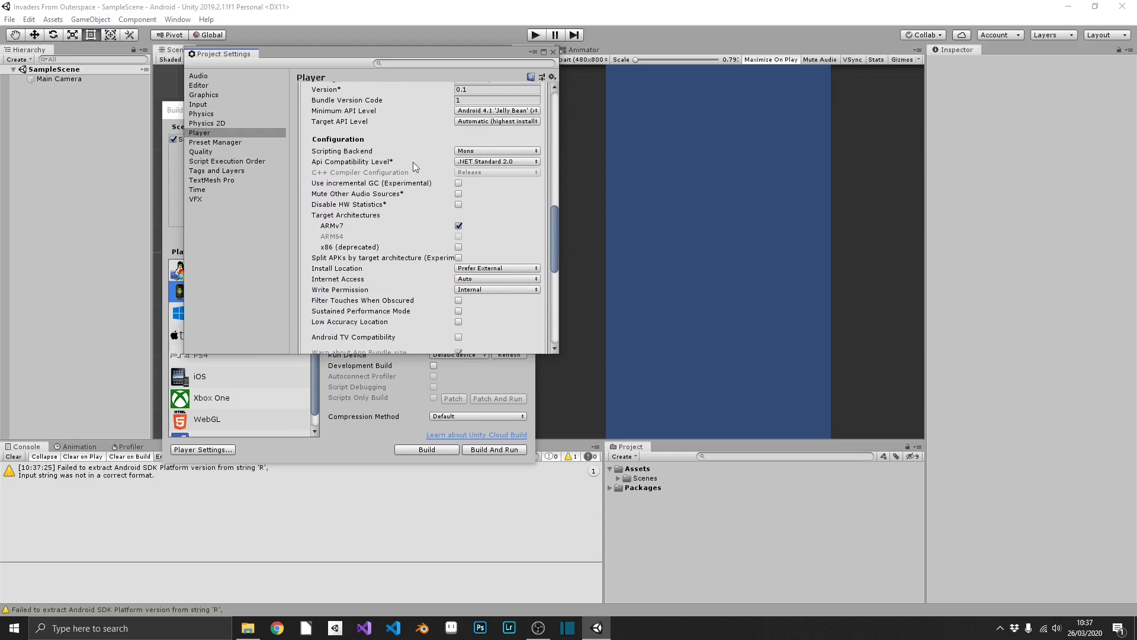
pyautogui.click(470, 152)
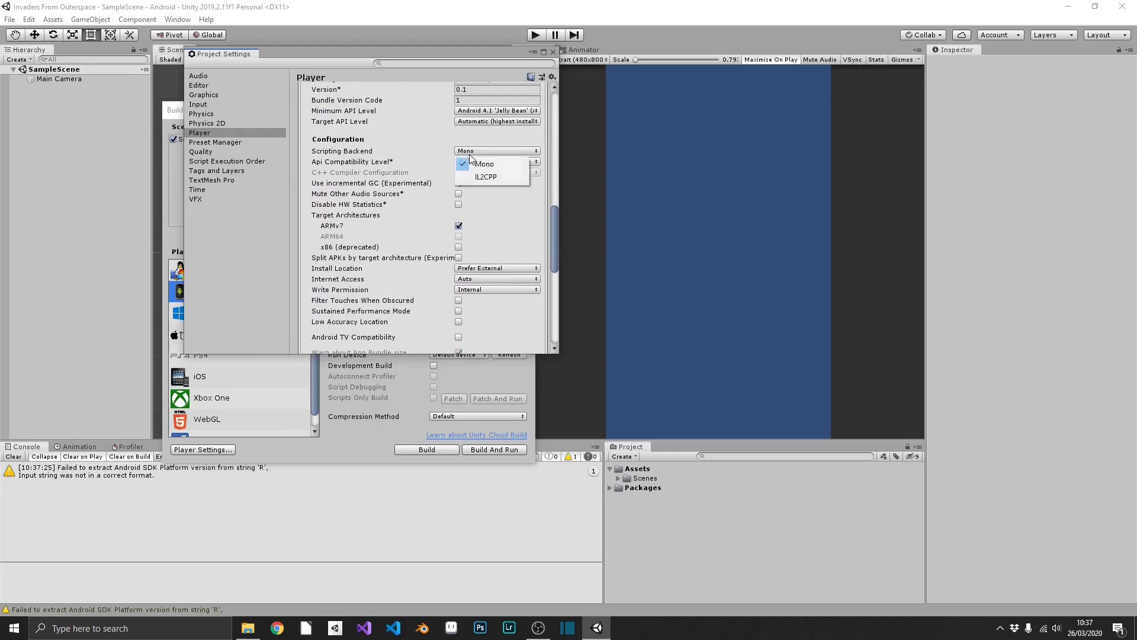
pyautogui.click(506, 179)
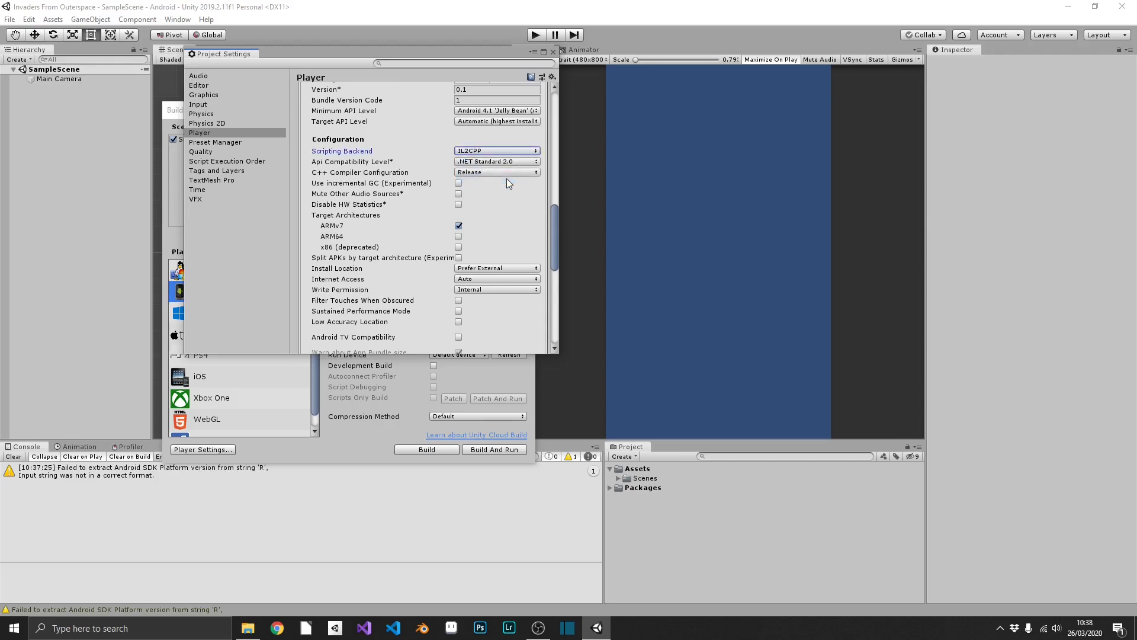
pyautogui.click(460, 236)
pyautogui.click(553, 52)
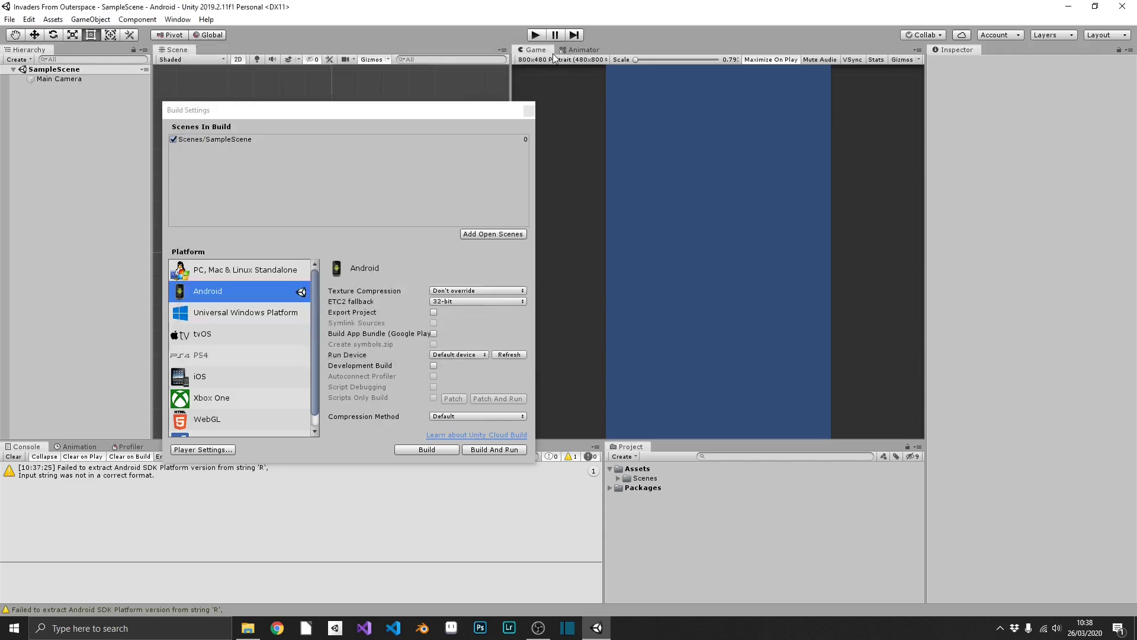
# Close Build Settings, clear the console warning, and add Animations and Scripts folders to Assets.
pyautogui.click(527, 110)
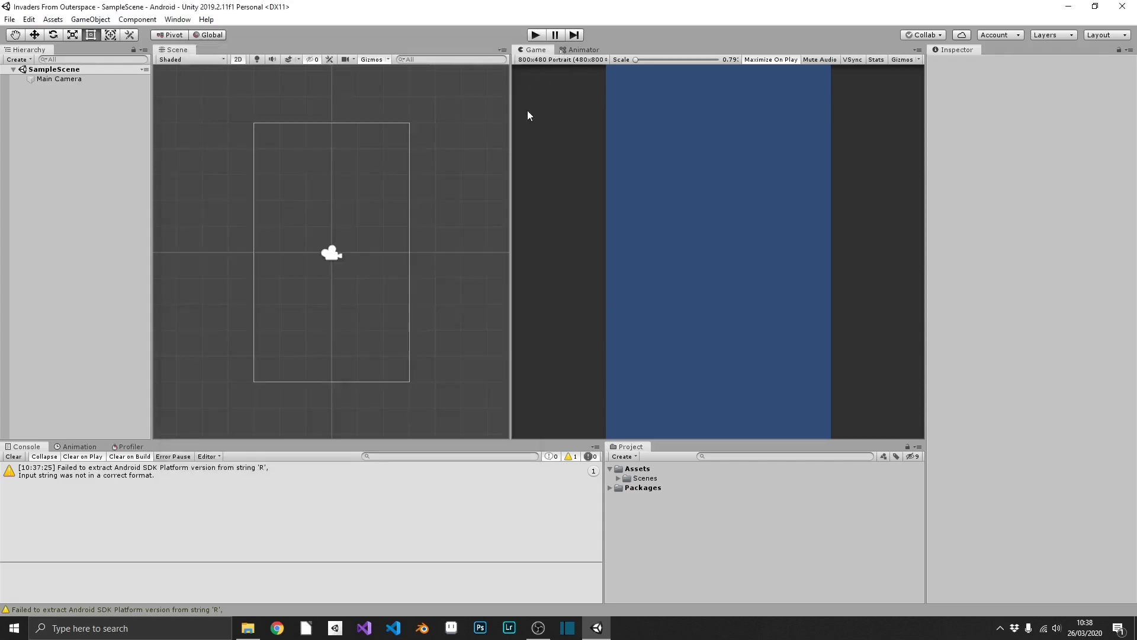
pyautogui.click(12, 456)
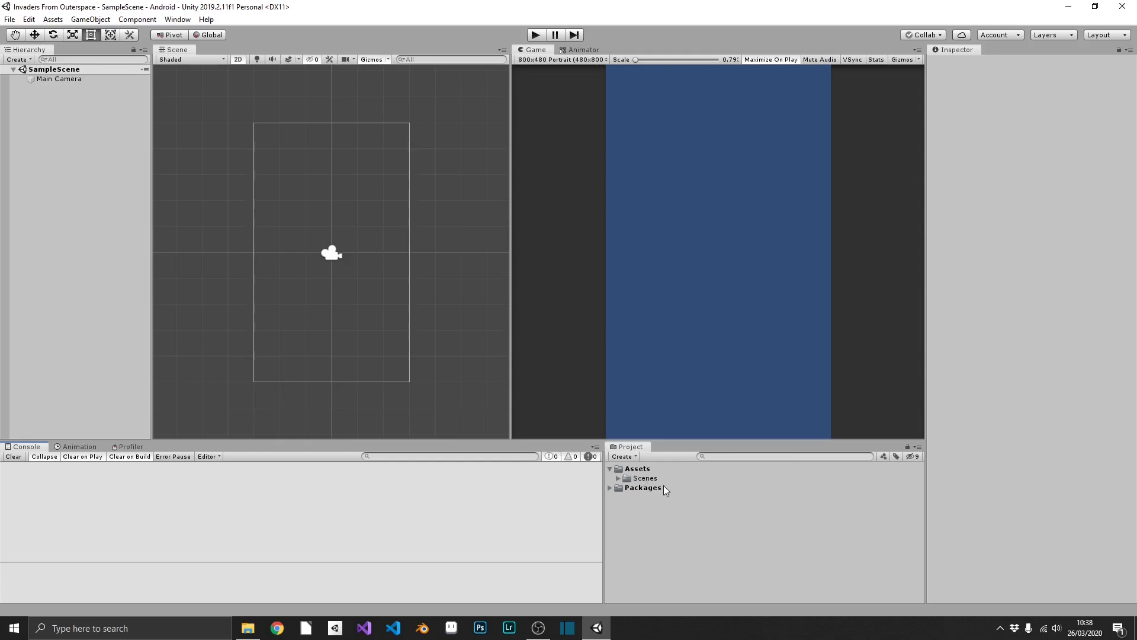
pyautogui.rightClick(644, 472)
pyautogui.moveTo(741, 193)
pyautogui.click(861, 166)
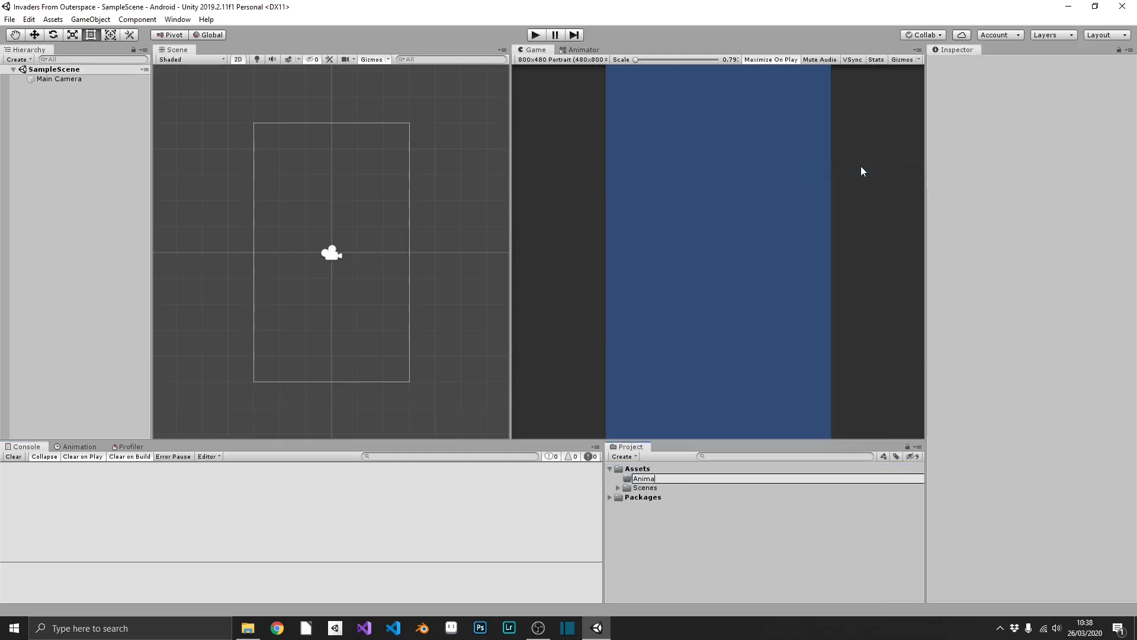
pyautogui.rightClick(654, 469)
pyautogui.click(854, 170)
pyautogui.write('Scripts')
# Add UI, Prefabs and Sprites folders to Assets.
pyautogui.rightClick(651, 468)
pyautogui.click(853, 169)
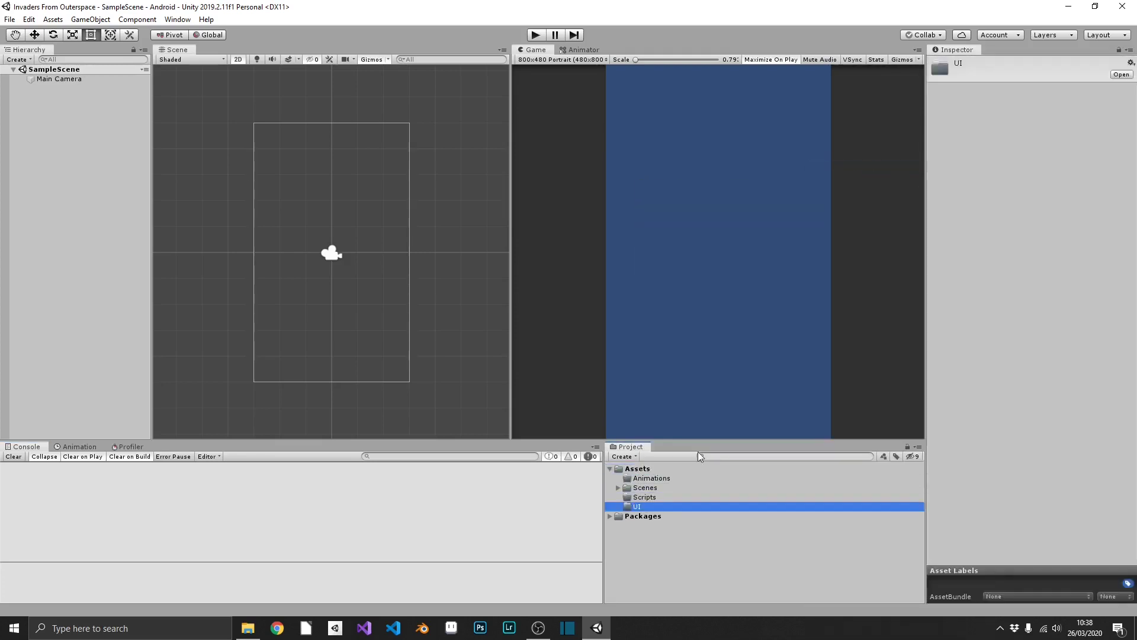
pyautogui.write('UI')
pyautogui.rightClick(652, 468)
pyautogui.click(873, 170)
pyautogui.write('Prefabs')
pyautogui.rightClick(652, 468)
pyautogui.click(850, 169)
pyautogui.write('Sprites')
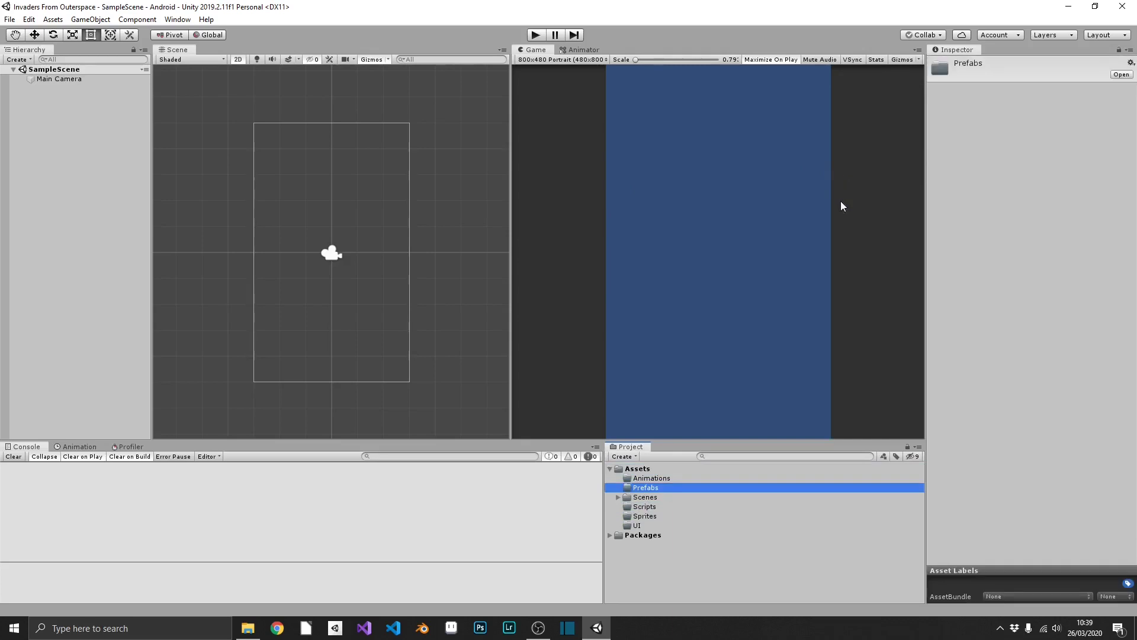
# Add Fonts and Materials folders to Assets.
pyautogui.rightClick(652, 469)
pyautogui.moveTo(741, 191)
pyautogui.click(861, 168)
pyautogui.write('Fonts')
pyautogui.rightClick(652, 468)
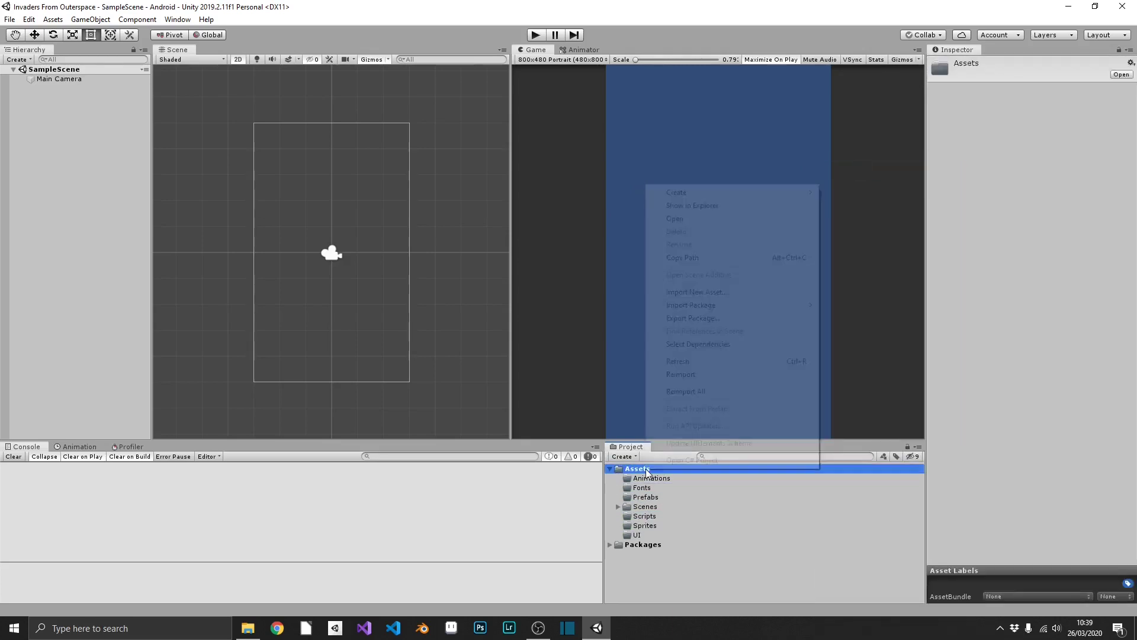
pyautogui.moveTo(797, 195)
pyautogui.click(840, 170)
pyautogui.write('Materials')
pyautogui.press('Return')
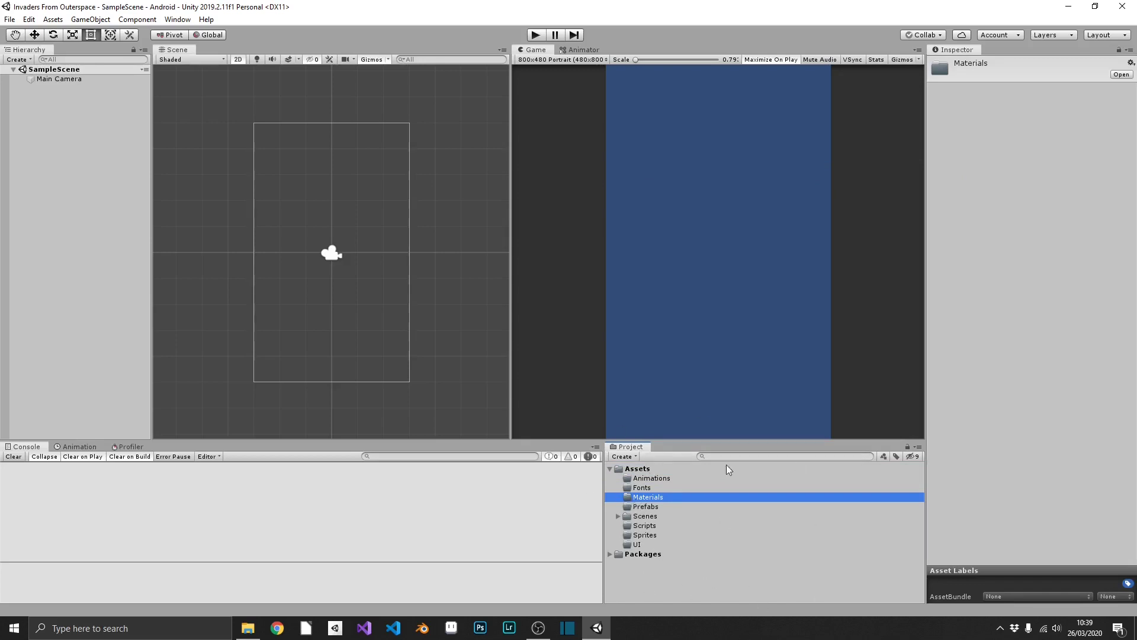
# Check the new Animations, Fonts, Materials, Prefabs, Scripts, Sprites and UI folders.
pyautogui.click(672, 478)
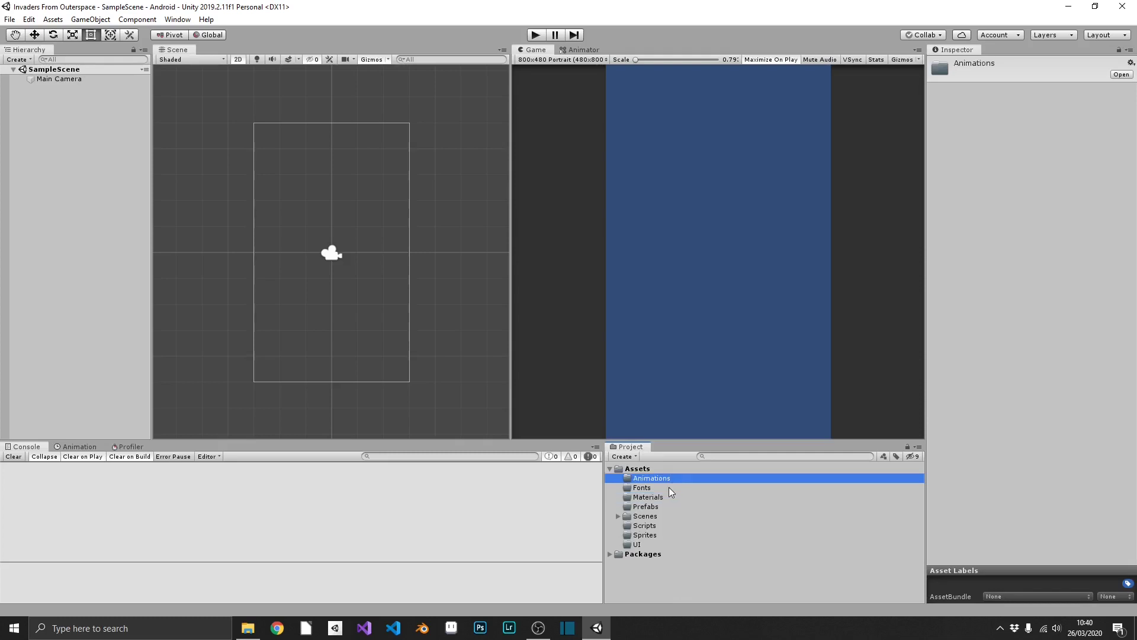
pyautogui.click(669, 487)
pyautogui.click(670, 497)
pyautogui.click(667, 508)
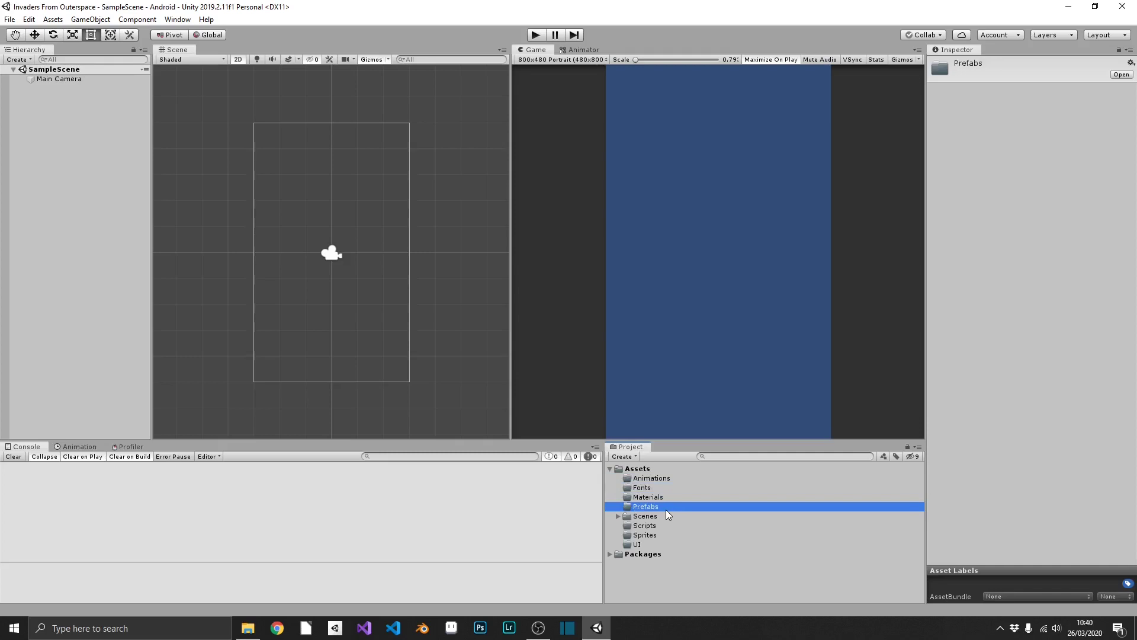
pyautogui.click(655, 527)
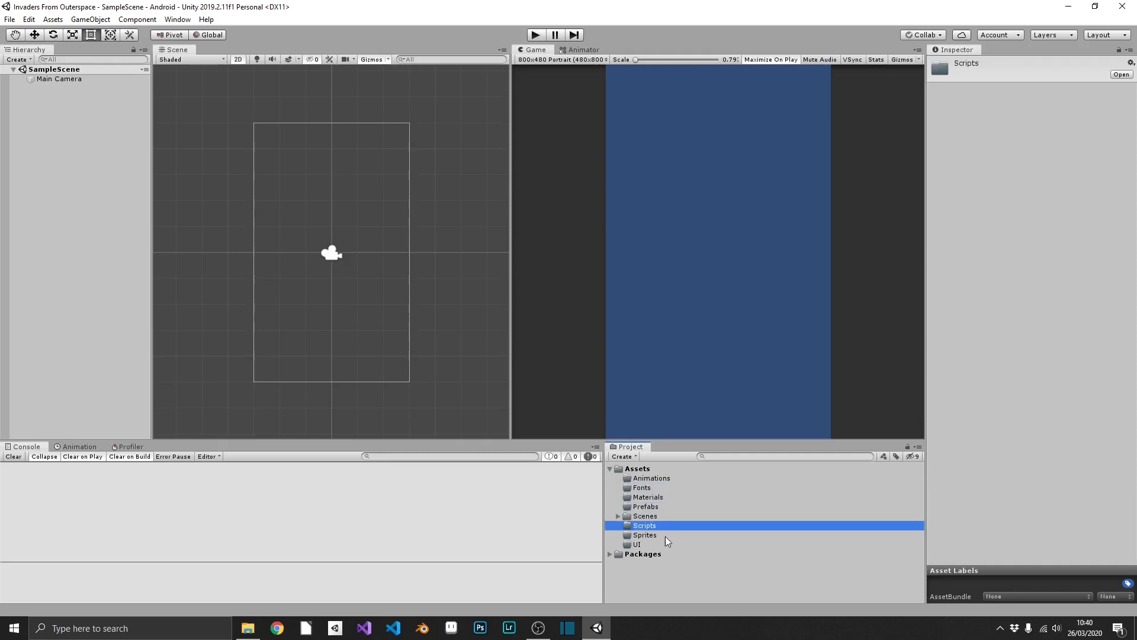
pyautogui.click(665, 535)
pyautogui.click(658, 545)
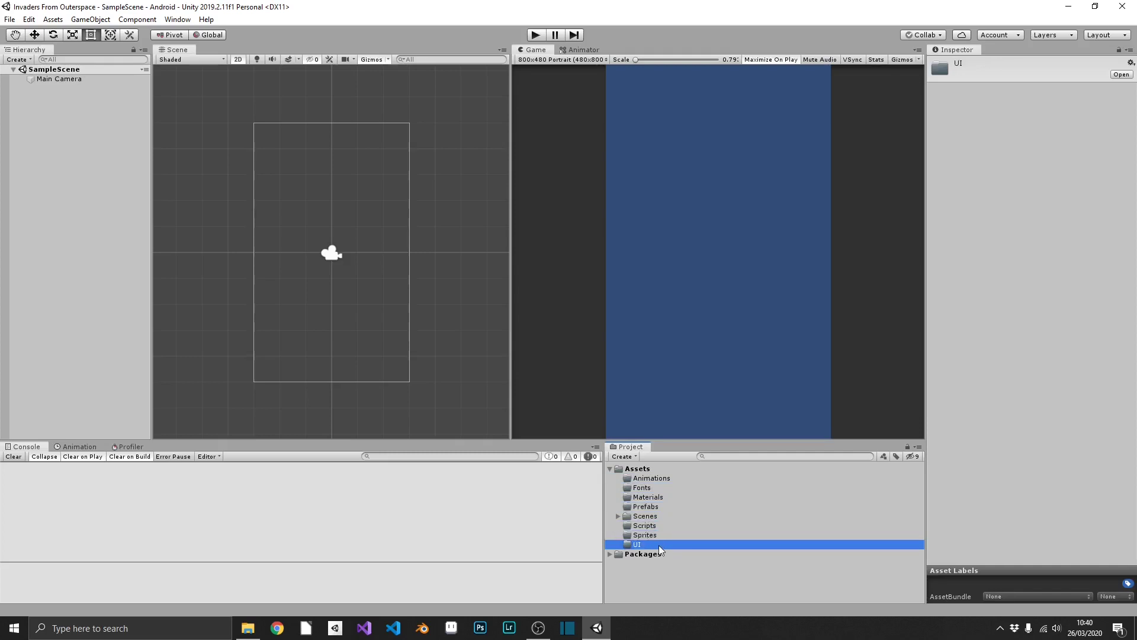
# Rename SampleScene in Assets/Scenes to 'GameScene'.
pyautogui.click(618, 516)
pyautogui.click(658, 525)
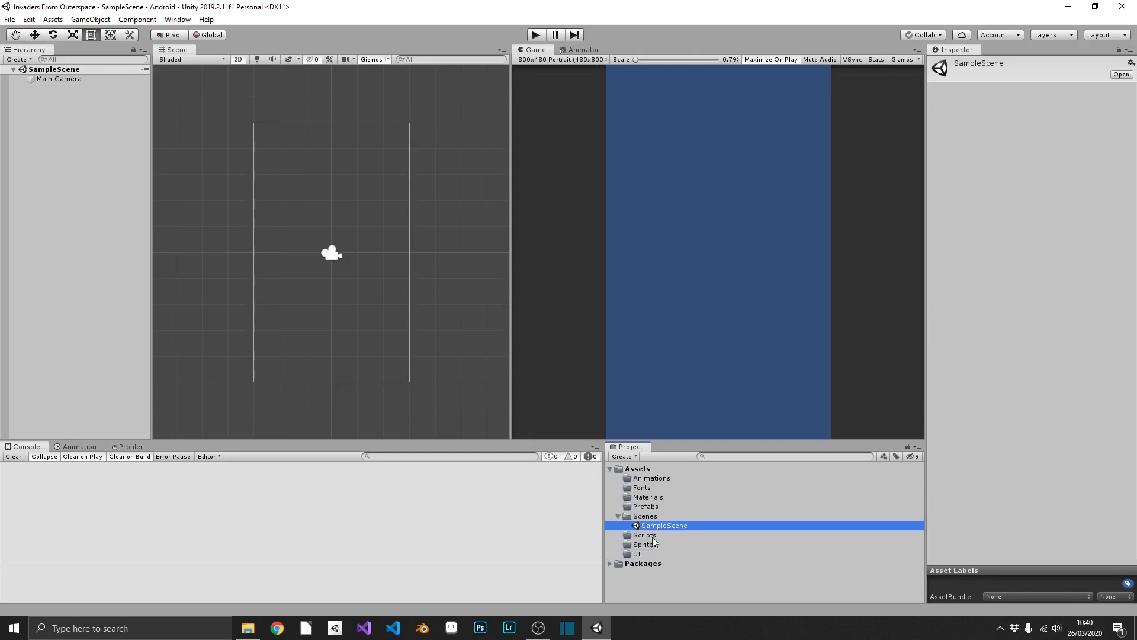
pyautogui.click(670, 527)
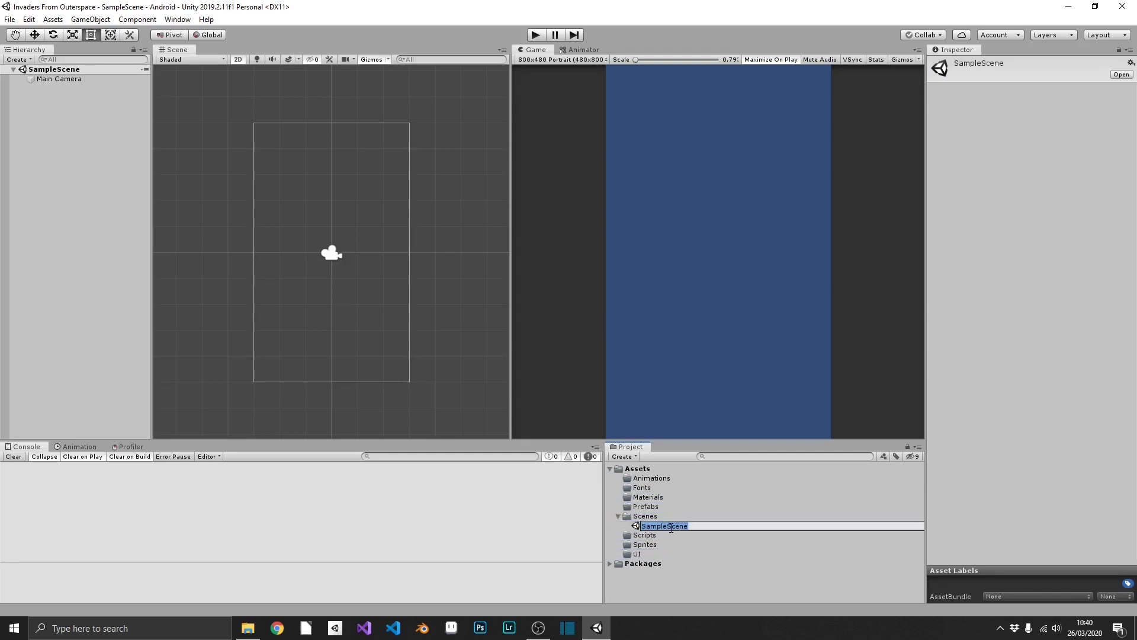
pyautogui.write('GameScene')
pyautogui.press('Return')
pyautogui.press('Return')
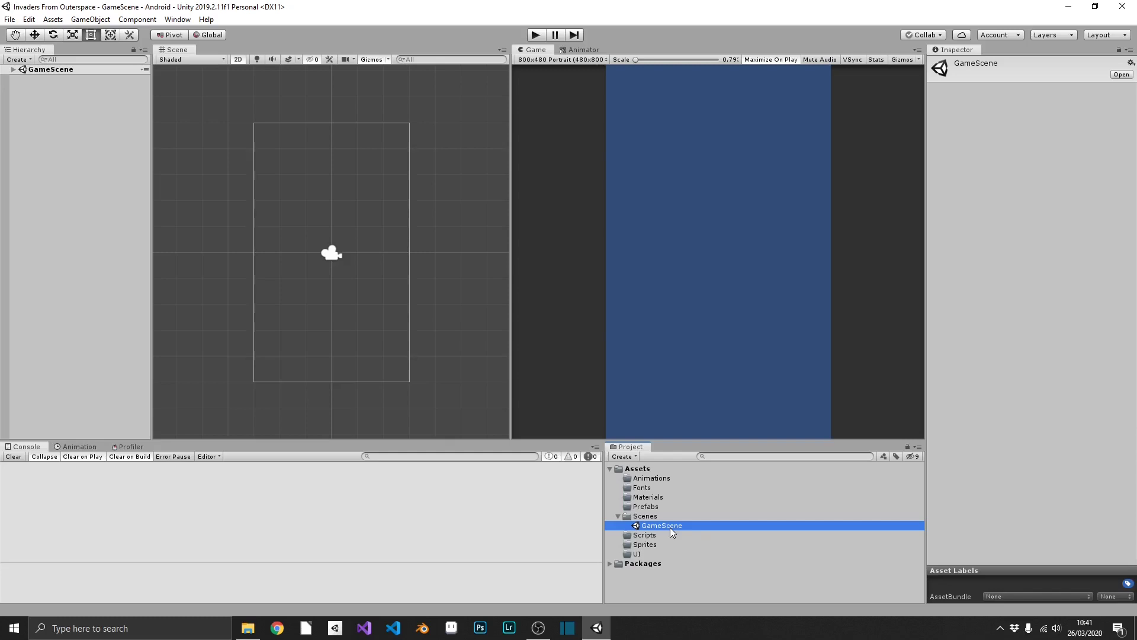
pyautogui.hotkey('alt', 'Tab')
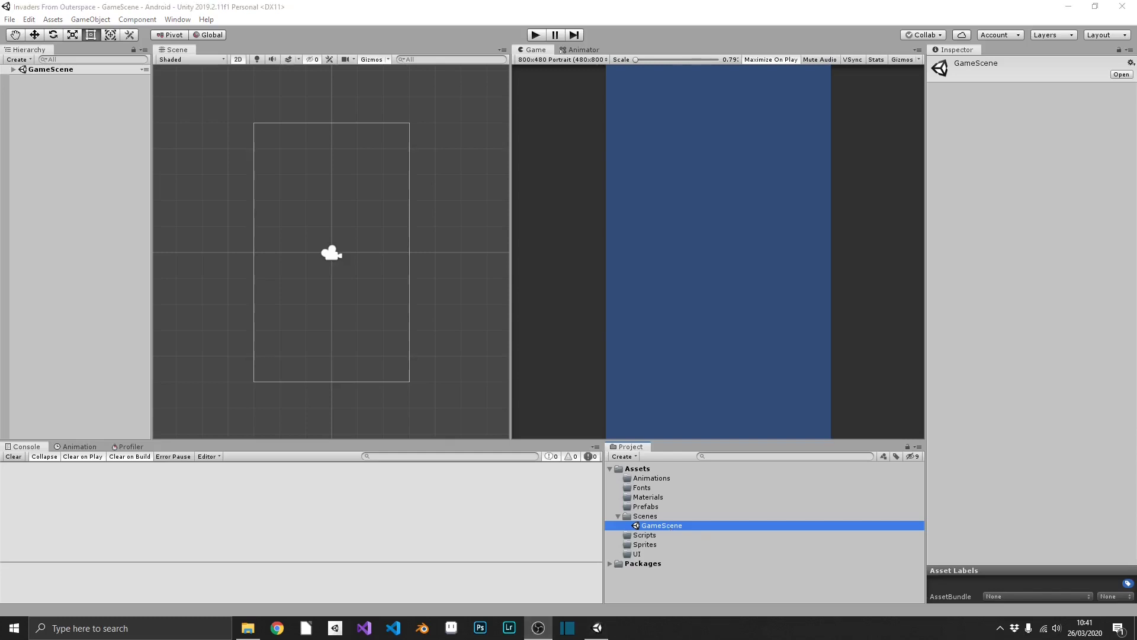